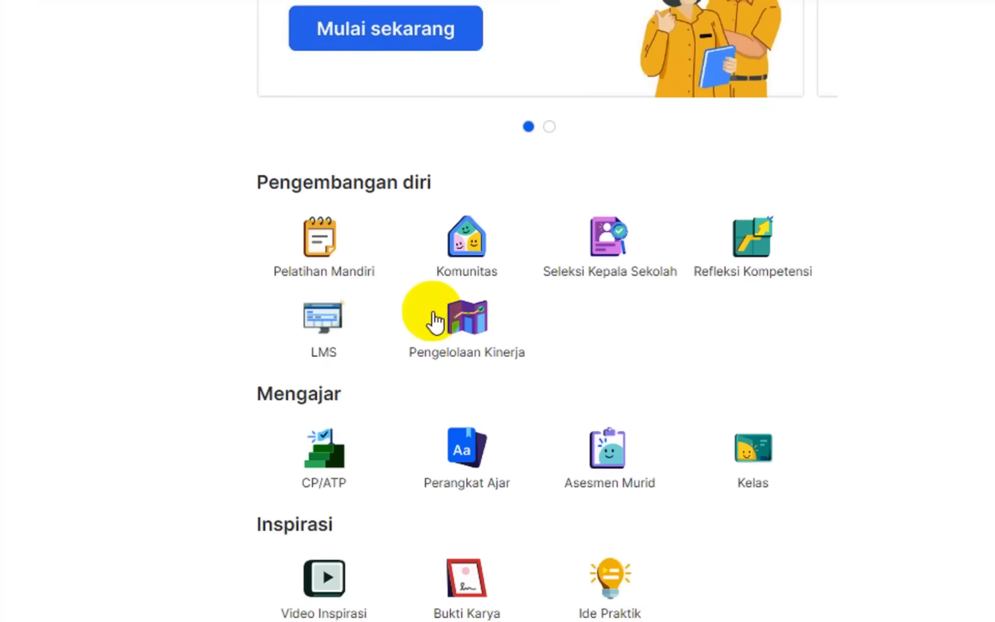
Open Pengelolaan Kinerja for Kepala Sekolah and continue to its Perencanaan Kinerja page.
{"action": "left_click", "coordinate": [475, 322]}
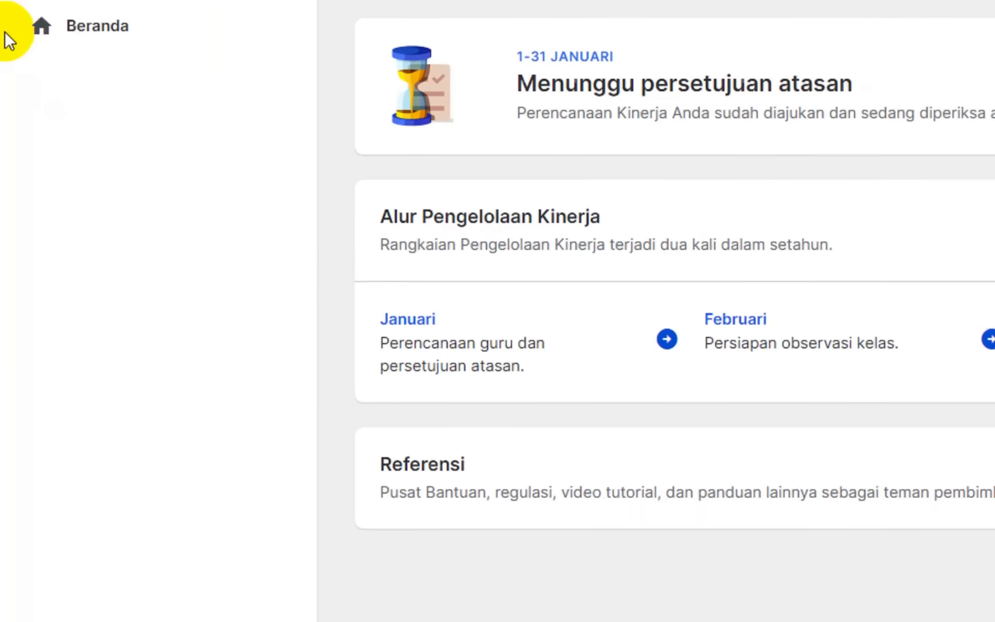
{"action": "left_click", "coordinate": [48, 143]}
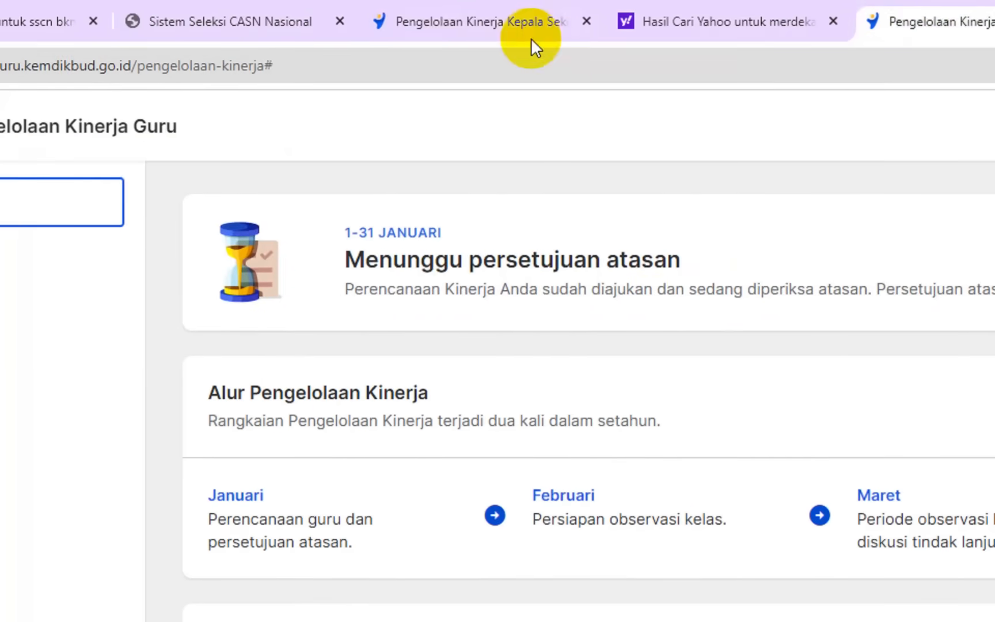
{"action": "left_click", "coordinate": [518, 22]}
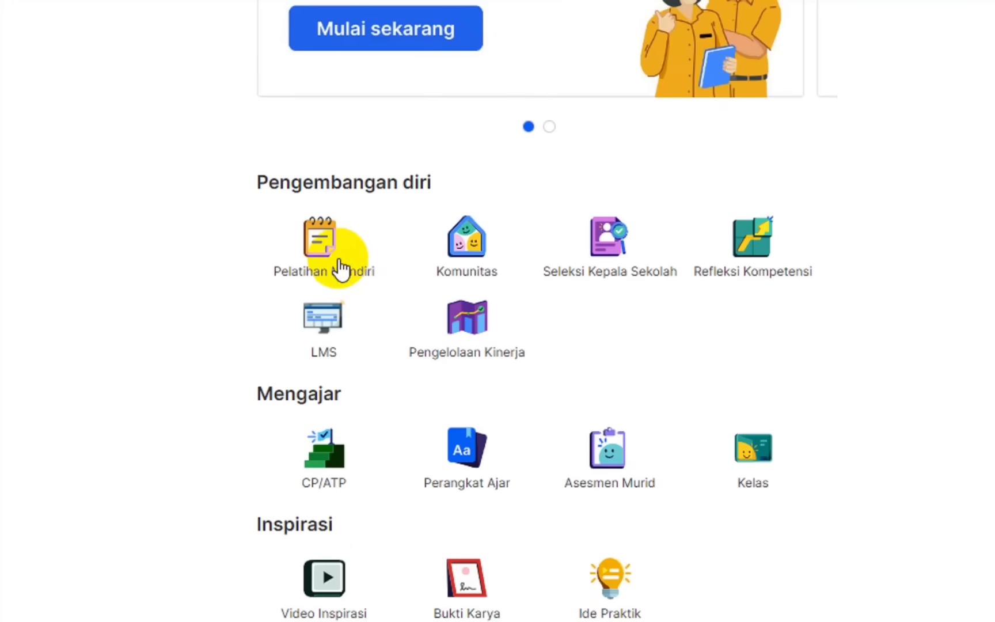
{"action": "left_click", "coordinate": [477, 331]}
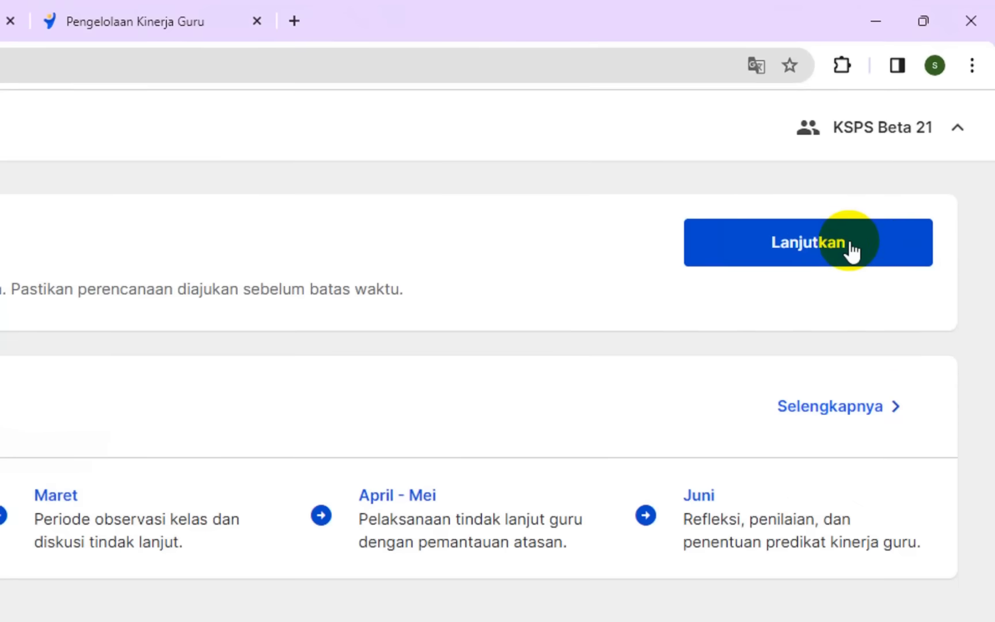
{"action": "left_click", "coordinate": [921, 122]}
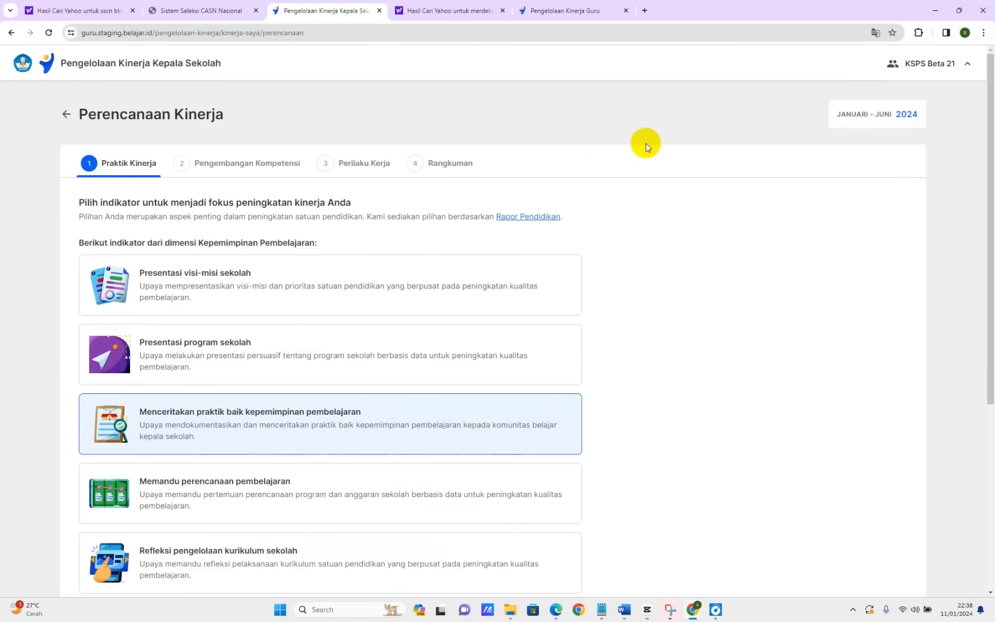
Review all Kepemimpinan Pembelajaran indicators offered under Praktik Kinerja, from Presentasi visi-misi sekolah to Refleksi program pengembangan kompetensi guru.
{"action": "scroll", "coordinate": [279, 414], "scroll_direction": "down", "scroll_amount": 3}
{"action": "scroll", "coordinate": [279, 411], "scroll_direction": "down", "scroll_amount": 2}
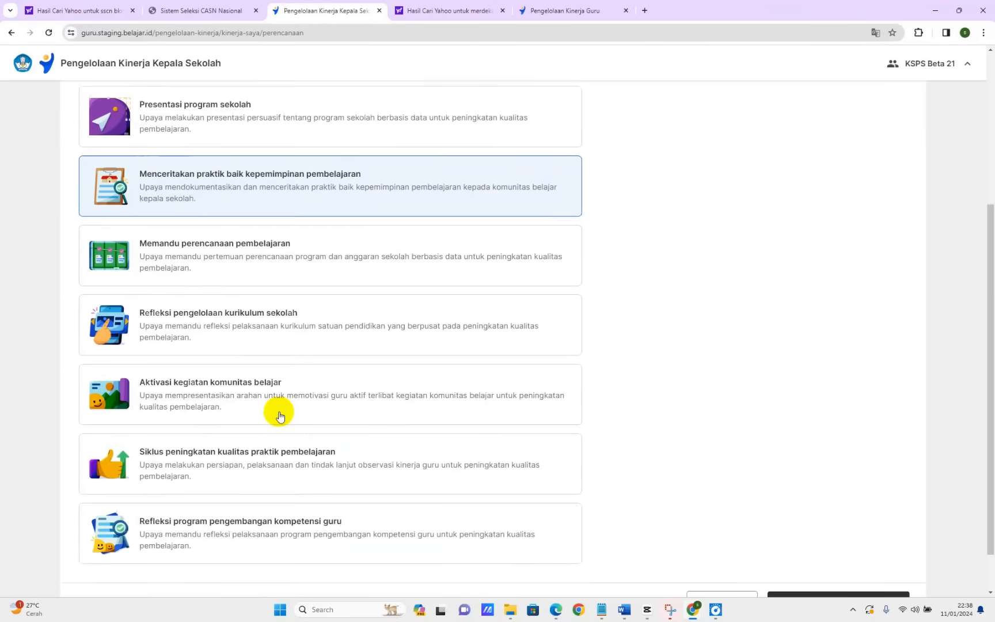
{"action": "scroll", "coordinate": [273, 411], "scroll_direction": "up", "scroll_amount": 5}
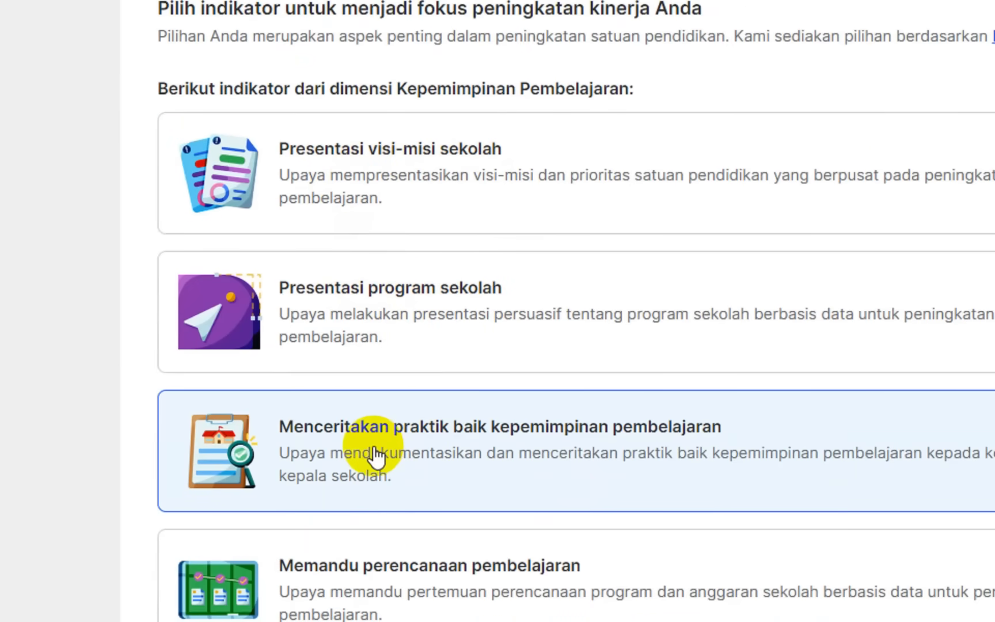
{"action": "scroll", "coordinate": [500, 566], "scroll_direction": "down", "scroll_amount": 5}
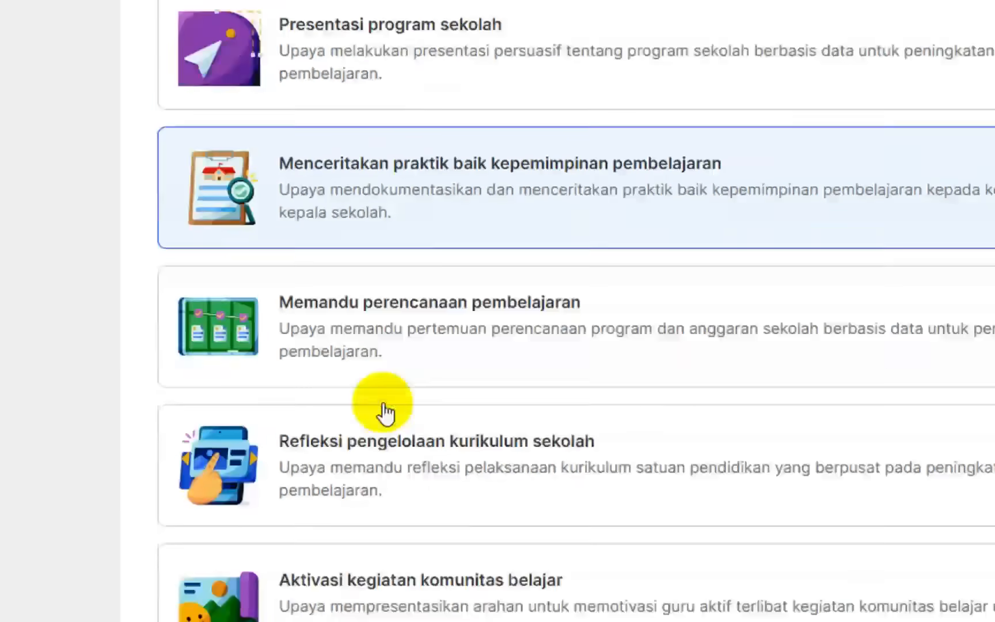
{"action": "scroll", "coordinate": [385, 412], "scroll_direction": "down", "scroll_amount": 2}
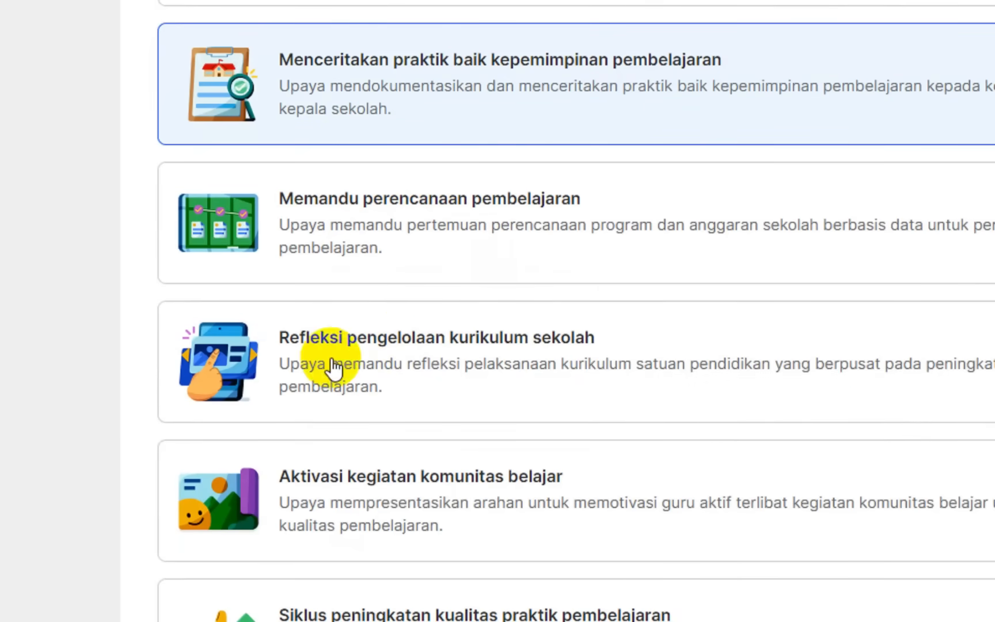
{"action": "scroll", "coordinate": [423, 493], "scroll_direction": "down", "scroll_amount": 1}
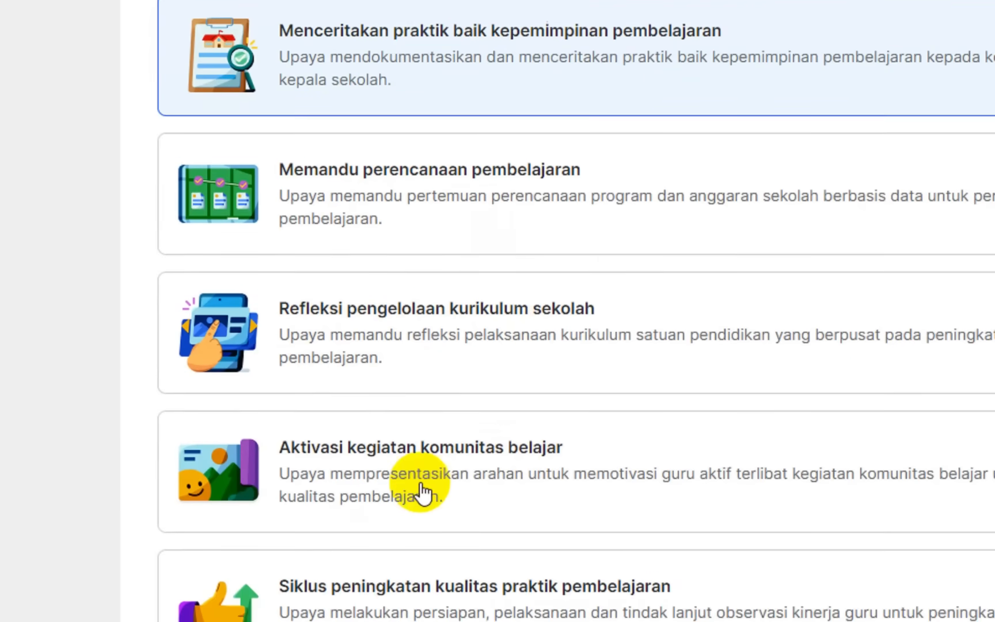
{"action": "scroll", "coordinate": [423, 493], "scroll_direction": "down", "scroll_amount": 4}
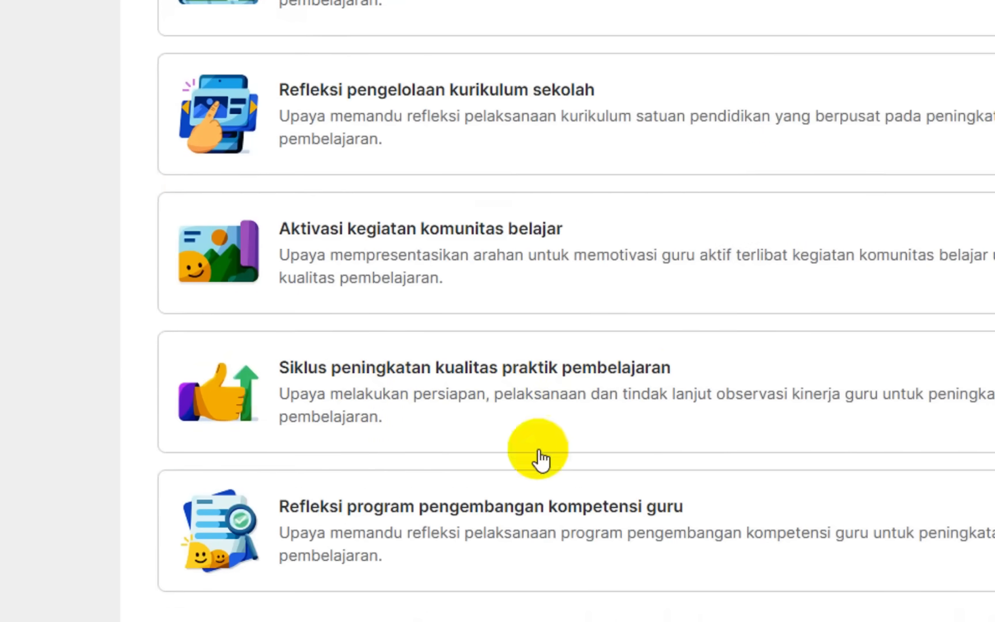
{"action": "scroll", "coordinate": [540, 459], "scroll_direction": "down", "scroll_amount": 1}
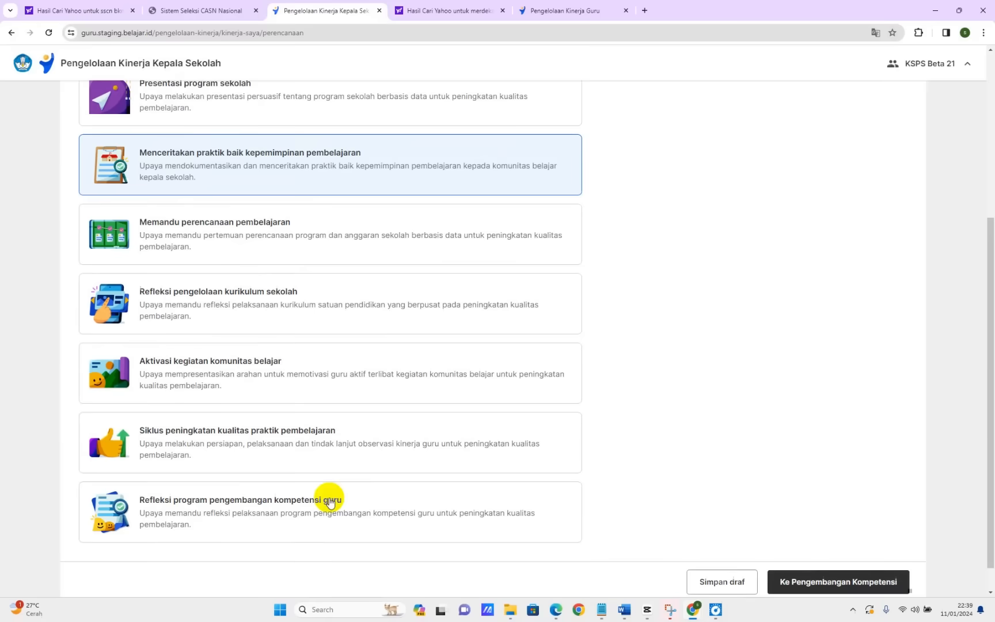
{"action": "scroll", "coordinate": [538, 184], "scroll_direction": "up", "scroll_amount": 5}
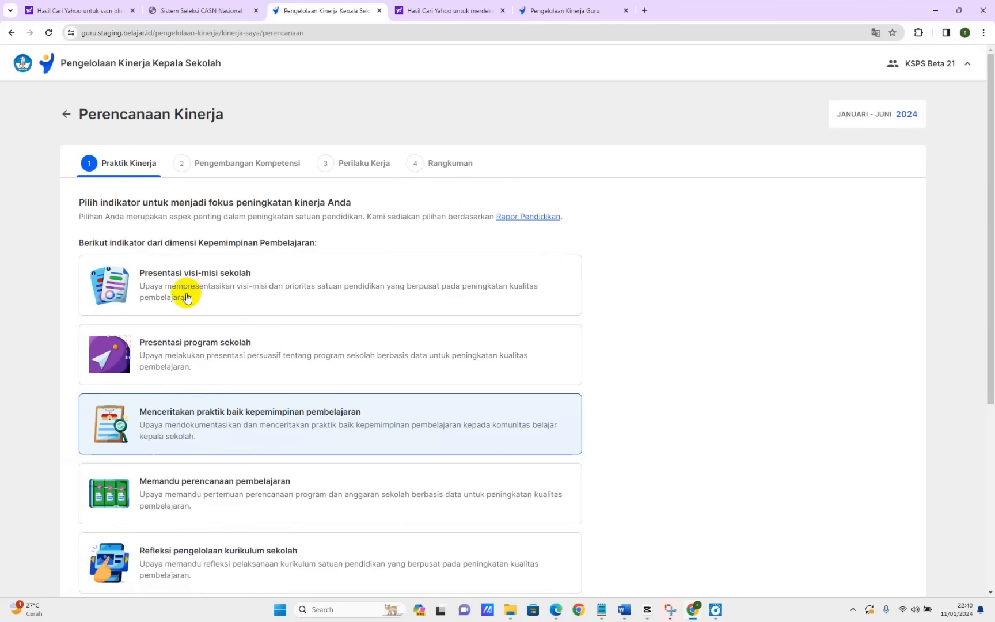
Look through the linked Rapor Pendidikan login page and its access questions, and return to Perencanaan Kinerja.
{"action": "left_click", "coordinate": [535, 219]}
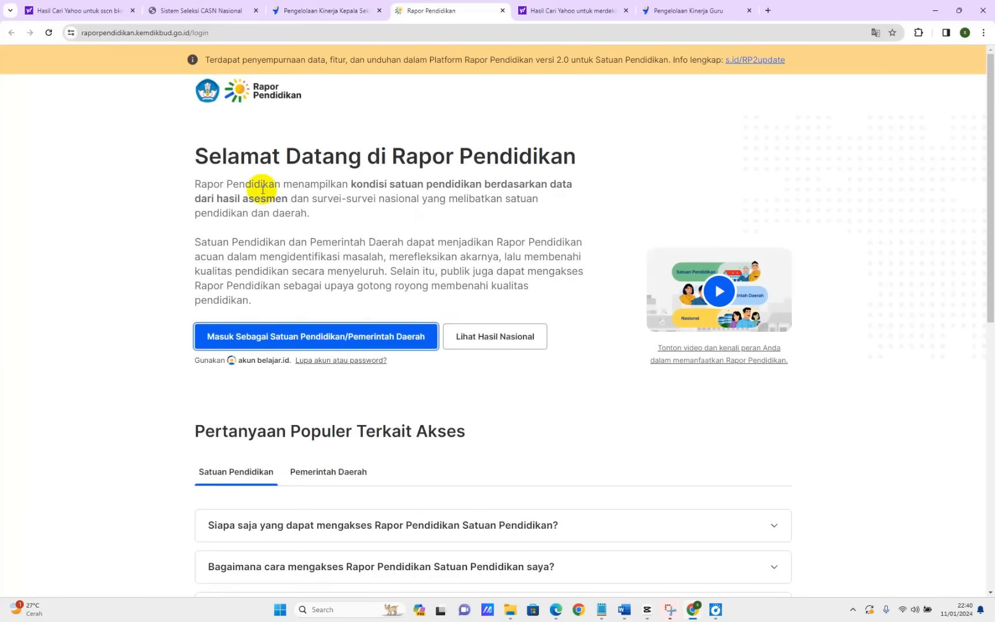
{"action": "scroll", "coordinate": [233, 229], "scroll_direction": "down", "scroll_amount": 5}
{"action": "scroll", "coordinate": [233, 234], "scroll_direction": "up", "scroll_amount": 5}
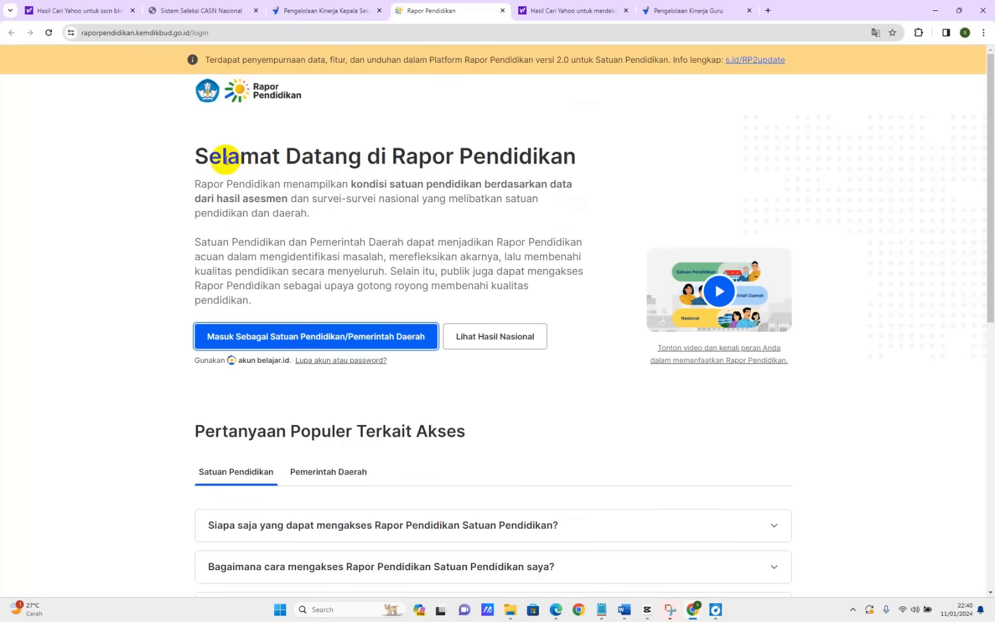
{"action": "scroll", "coordinate": [346, 377], "scroll_direction": "down", "scroll_amount": 8}
{"action": "scroll", "coordinate": [346, 382], "scroll_direction": "up", "scroll_amount": 4}
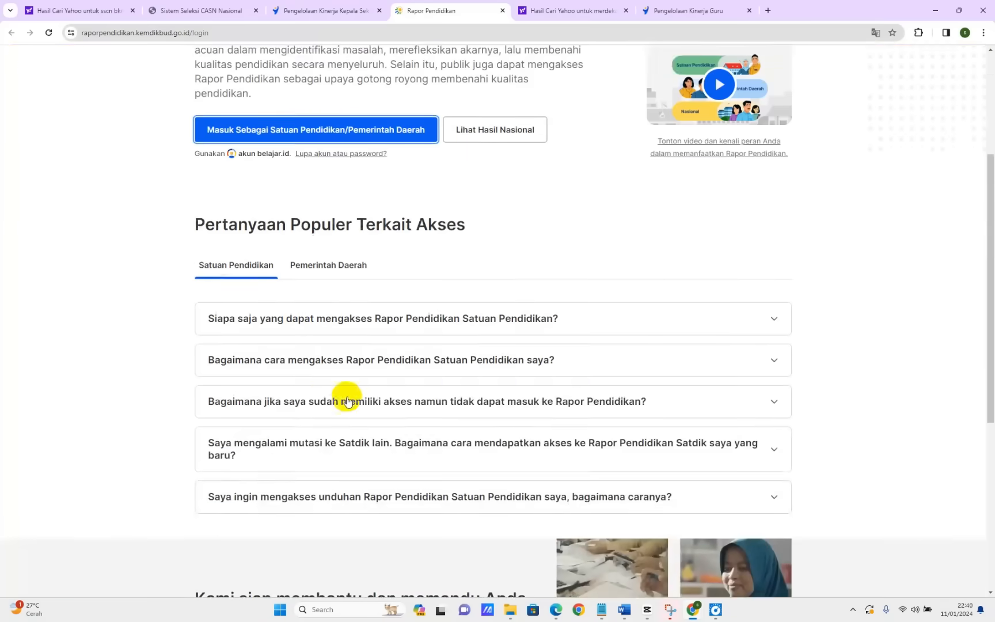
{"action": "scroll", "coordinate": [347, 402], "scroll_direction": "up", "scroll_amount": 5}
{"action": "left_click", "coordinate": [323, 10]}
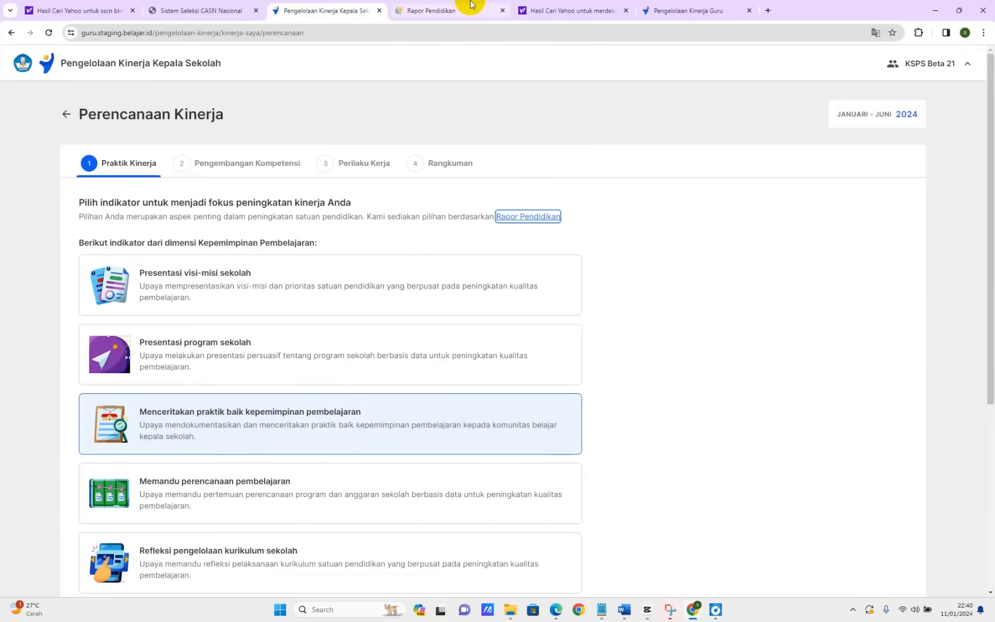
{"action": "left_click", "coordinate": [771, 372]}
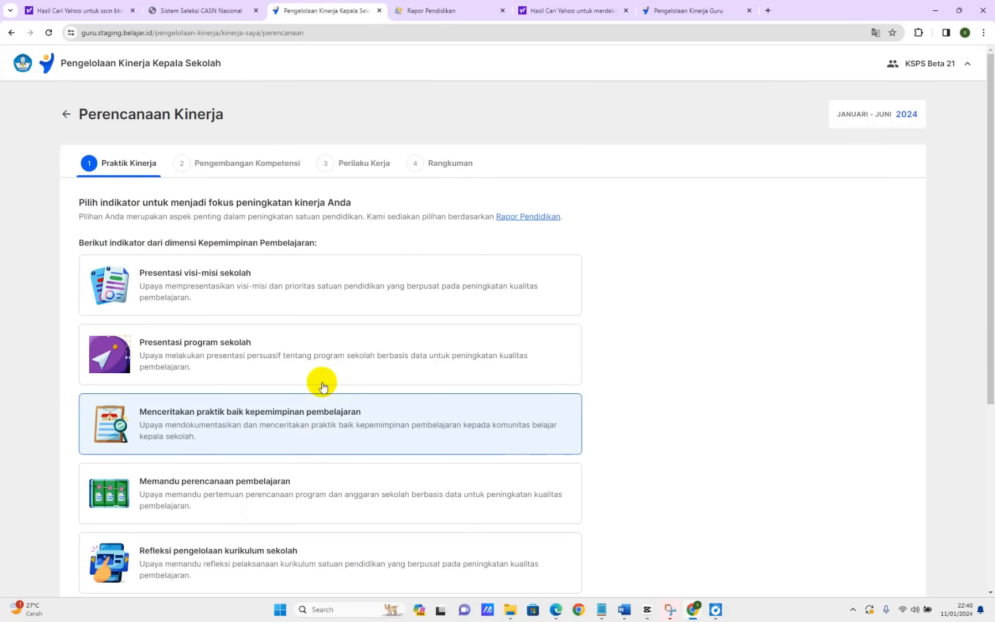
Select the Presentasi visi-misi sekolah indicator and try to continue to Pengembangan Kompetensi.
{"action": "scroll", "coordinate": [323, 386], "scroll_direction": "down", "scroll_amount": 2}
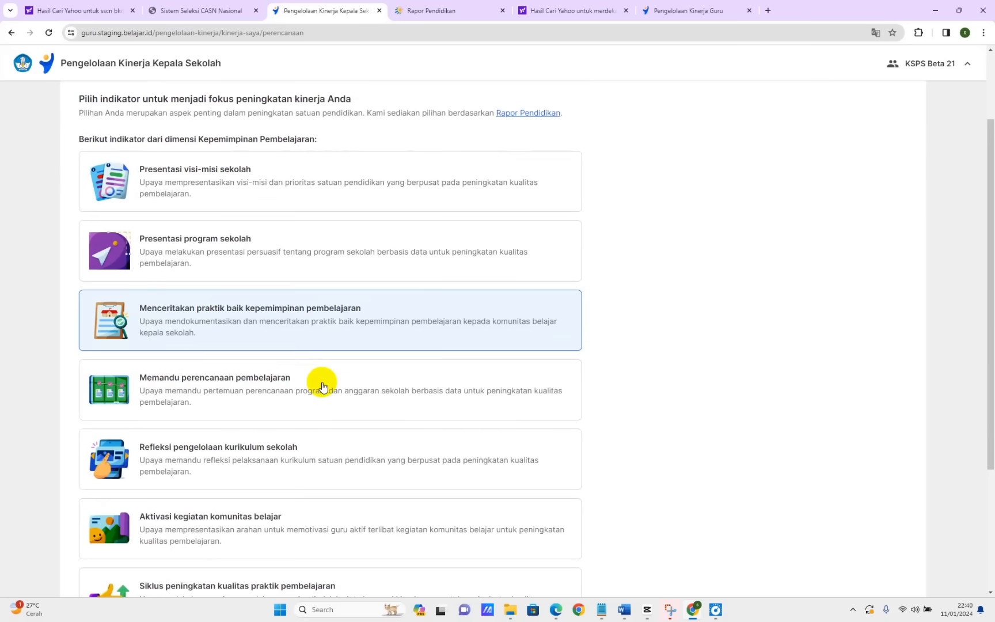
{"action": "scroll", "coordinate": [322, 386], "scroll_direction": "down", "scroll_amount": 2}
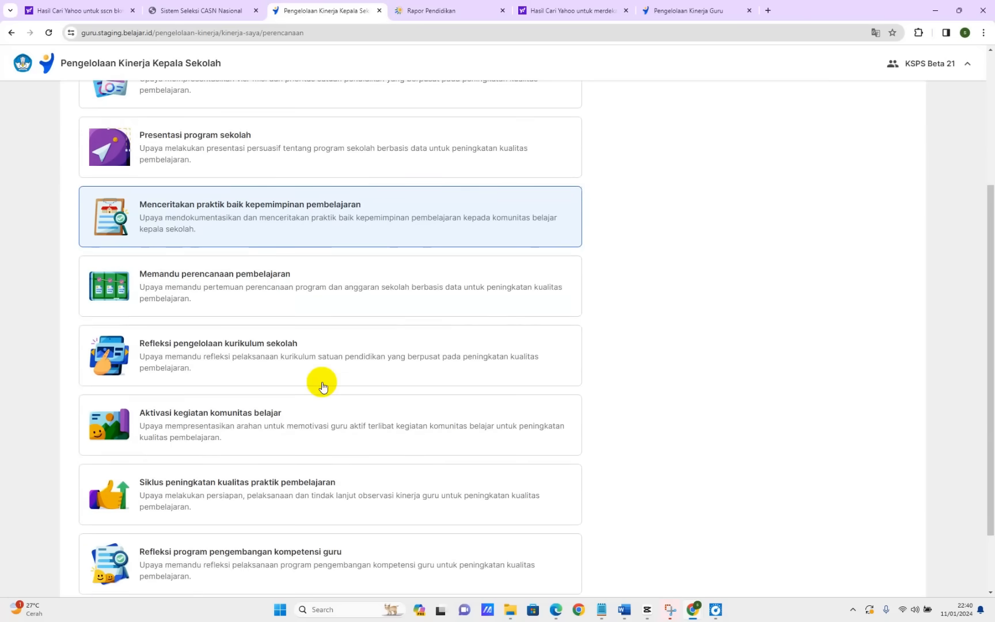
{"action": "scroll", "coordinate": [322, 385], "scroll_direction": "up", "scroll_amount": 4}
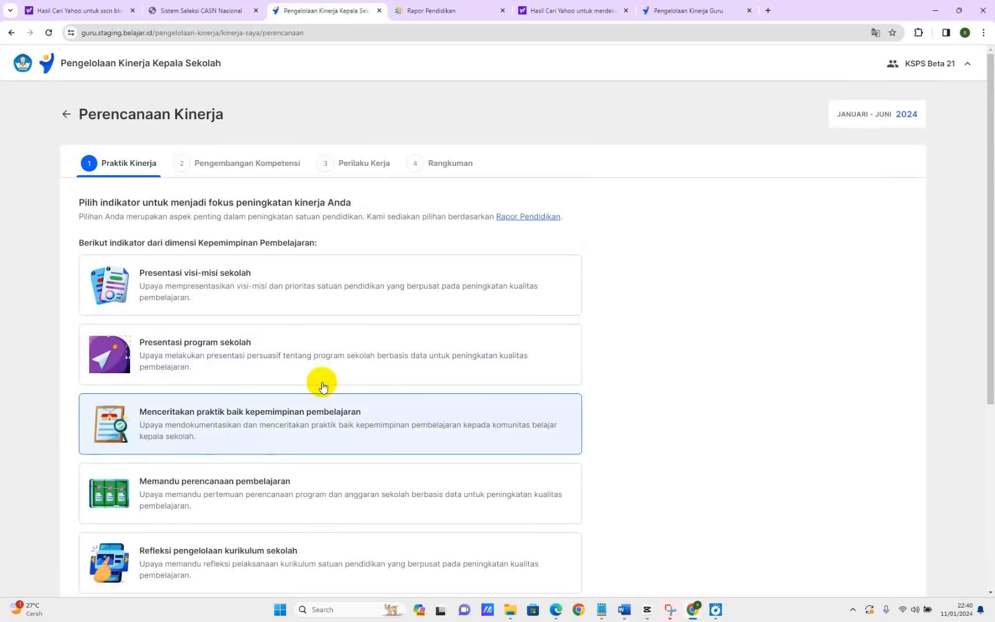
{"action": "left_click", "coordinate": [197, 293]}
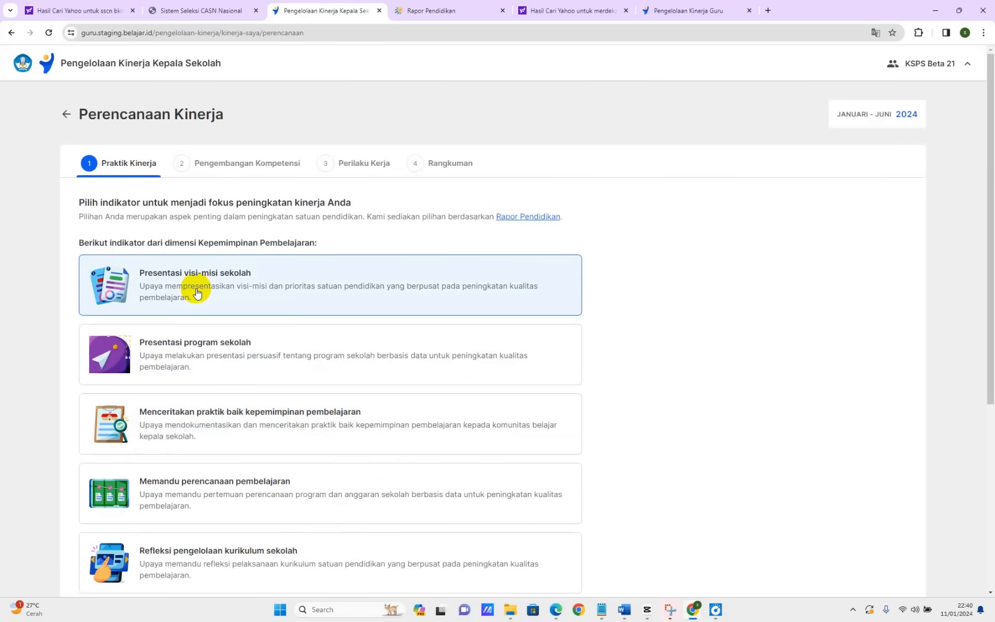
{"action": "scroll", "coordinate": [197, 291], "scroll_direction": "down", "scroll_amount": 5}
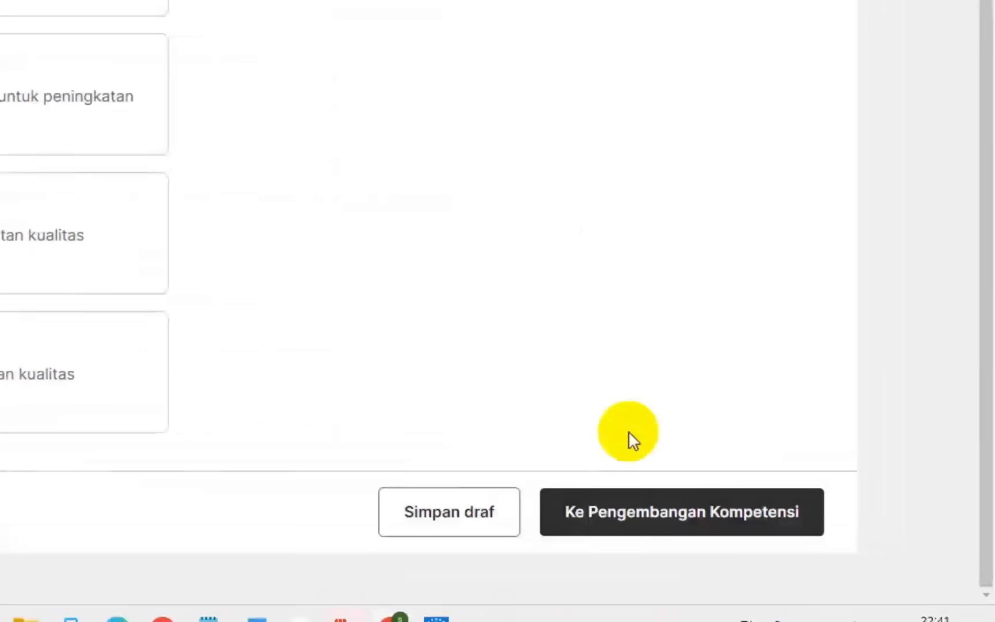
{"action": "left_click", "coordinate": [837, 550]}
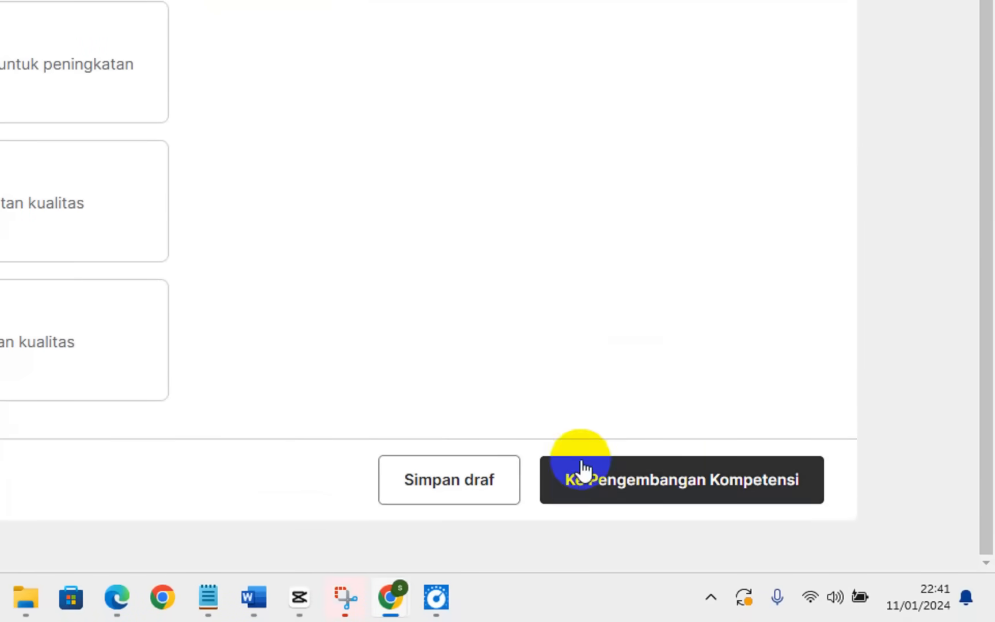
{"action": "left_click", "coordinate": [674, 478]}
{"action": "left_click", "coordinate": [633, 480]}
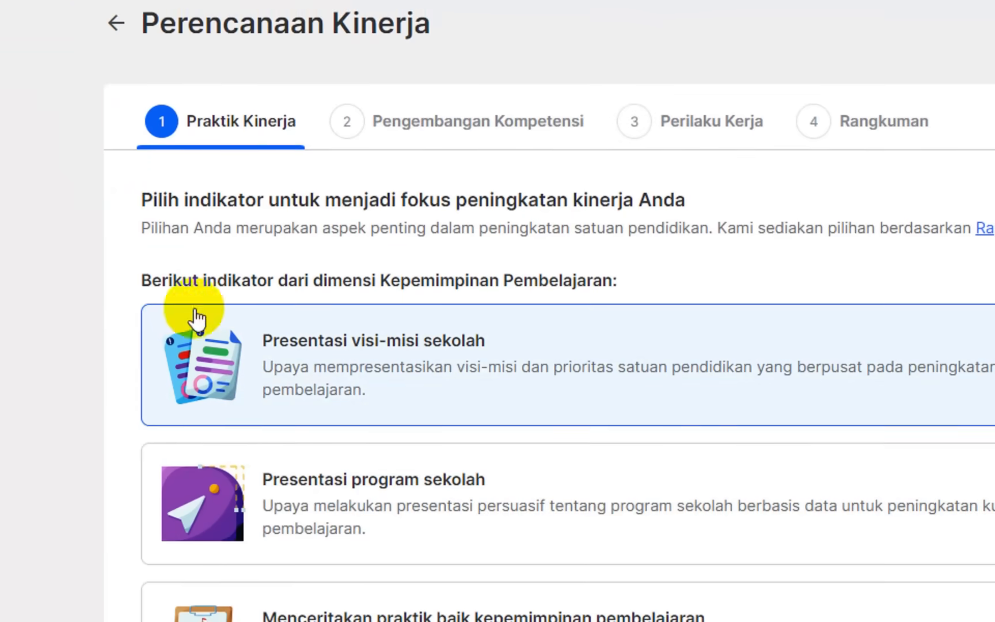
Choose Presentasi program sekolah as the Praktik Kinerja indicator and continue to Pengembangan Kompetensi.
{"action": "left_click", "coordinate": [260, 484]}
{"action": "left_click", "coordinate": [250, 381]}
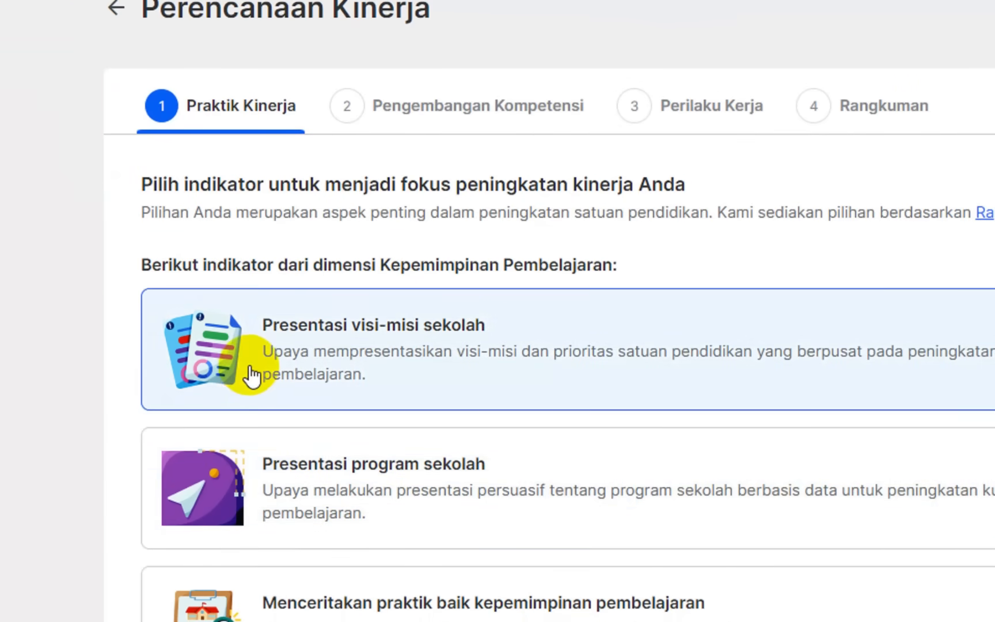
{"action": "left_click", "coordinate": [272, 451]}
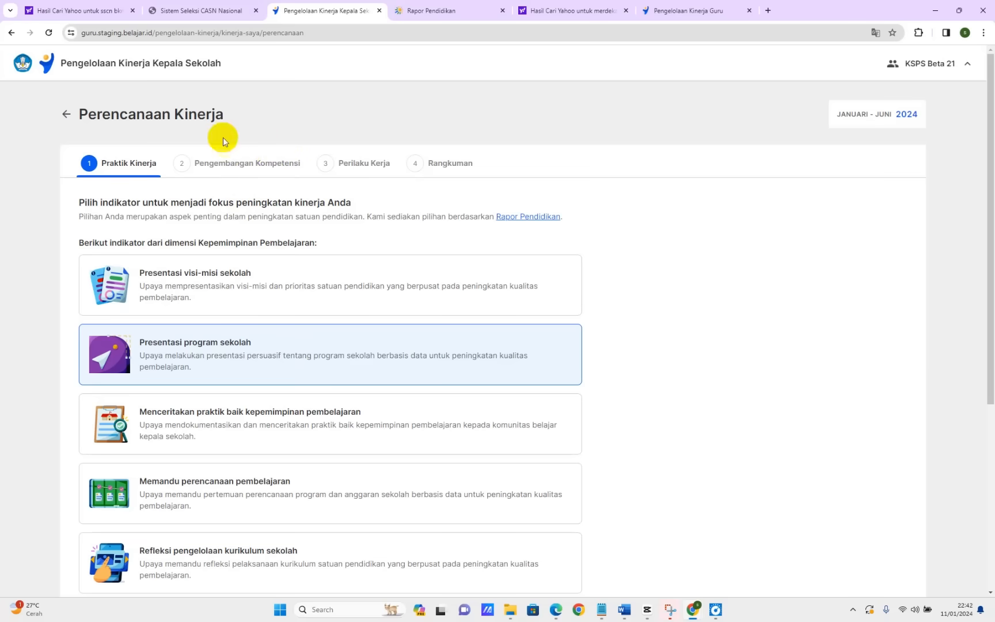
{"action": "scroll", "coordinate": [717, 513], "scroll_direction": "down", "scroll_amount": 1}
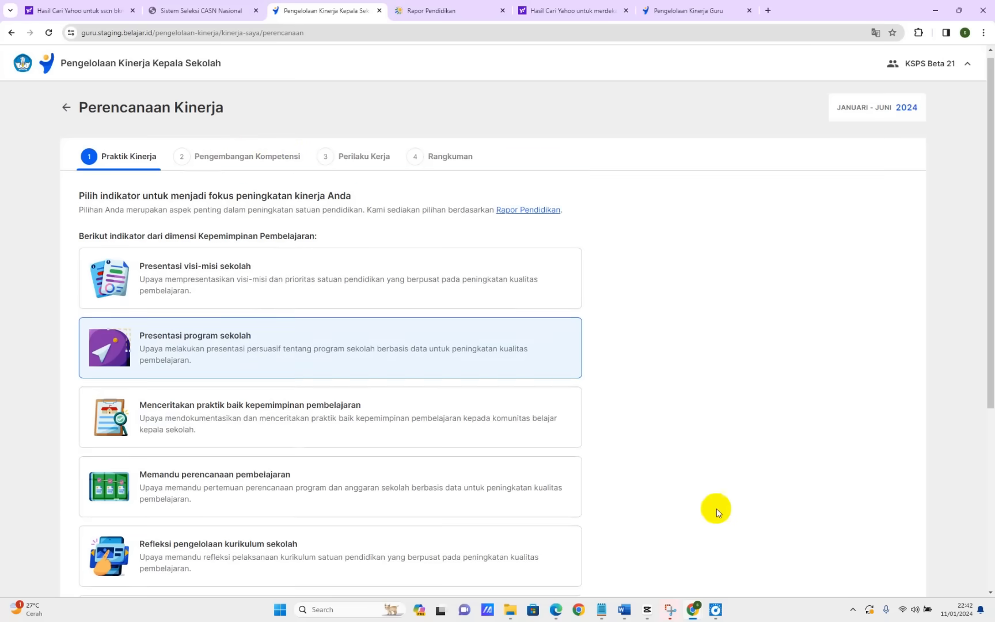
{"action": "scroll", "coordinate": [717, 512], "scroll_direction": "down", "scroll_amount": 5}
{"action": "left_click", "coordinate": [839, 554]}
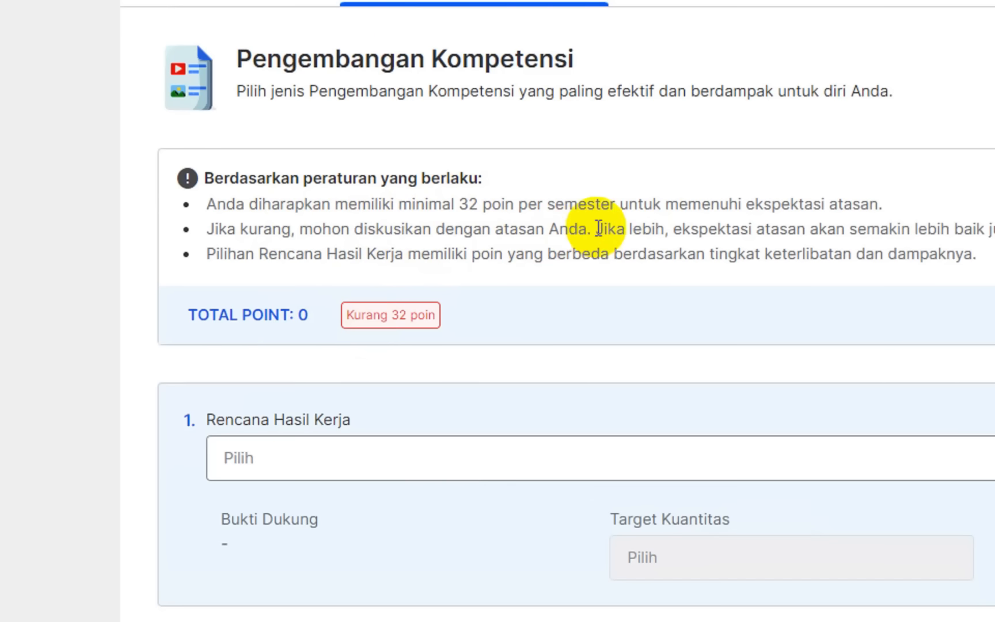
Set the first Rencana Hasil Kerja to the 4-point option for peserta berbagi praktik baik yang diselenggarakan komunitas belajar.
{"action": "left_click_drag", "start_coordinate": [587, 229], "coordinate": [500, 236]}
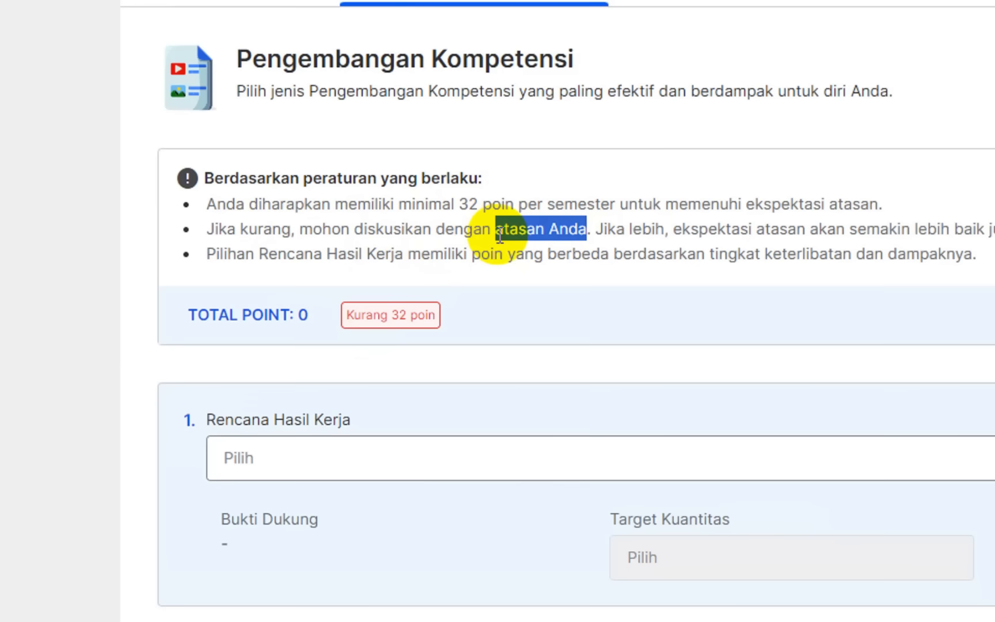
{"action": "left_click", "coordinate": [652, 228]}
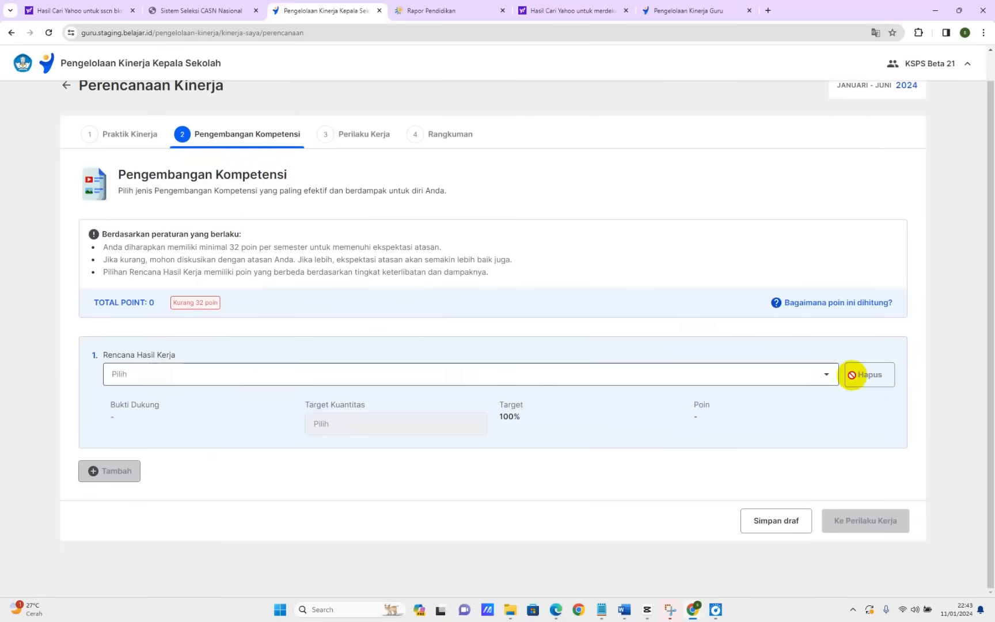
{"action": "left_click", "coordinate": [825, 384]}
{"action": "scroll", "coordinate": [420, 425], "scroll_direction": "down", "scroll_amount": 2}
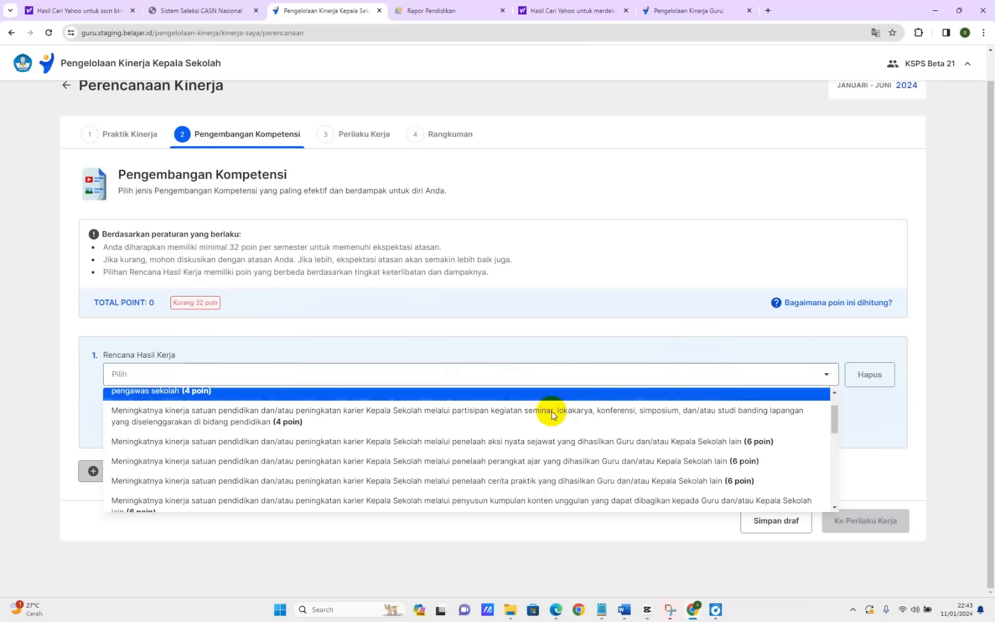
{"action": "scroll", "coordinate": [420, 425], "scroll_direction": "down", "scroll_amount": 5}
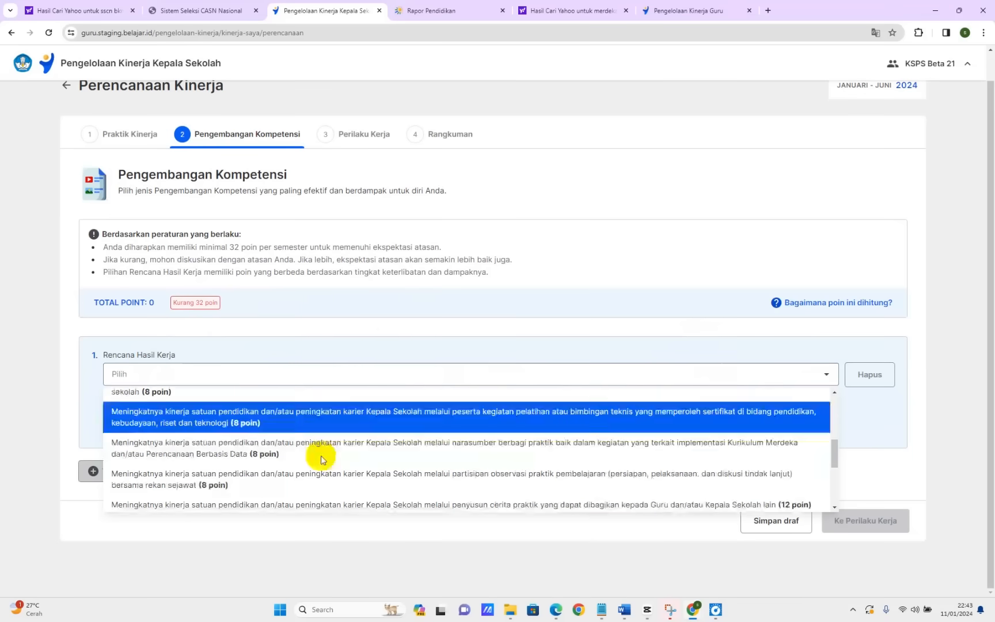
{"action": "scroll", "coordinate": [322, 459], "scroll_direction": "up", "scroll_amount": 6}
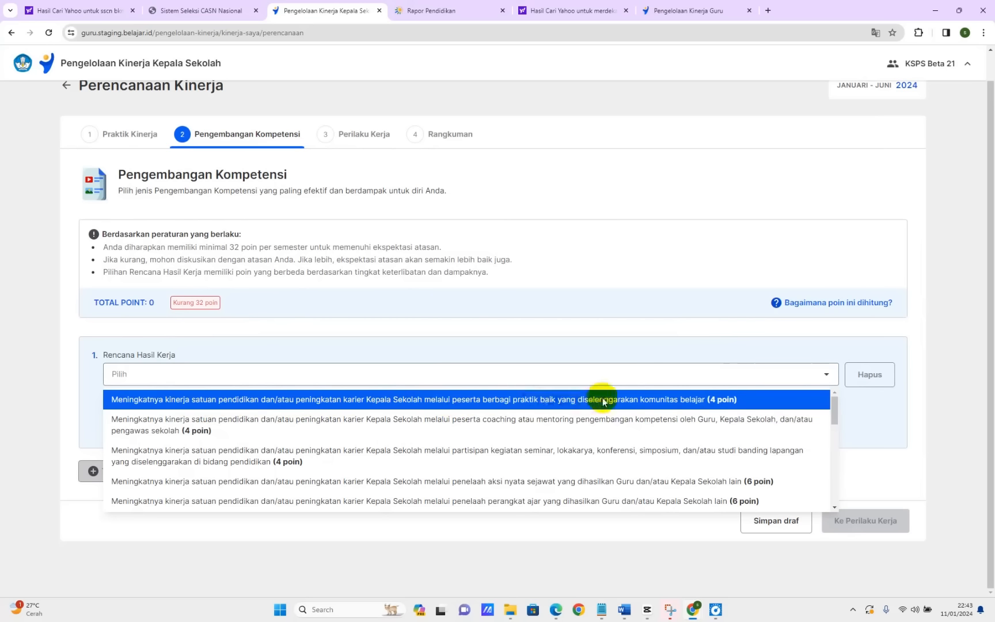
{"action": "left_click", "coordinate": [730, 401]}
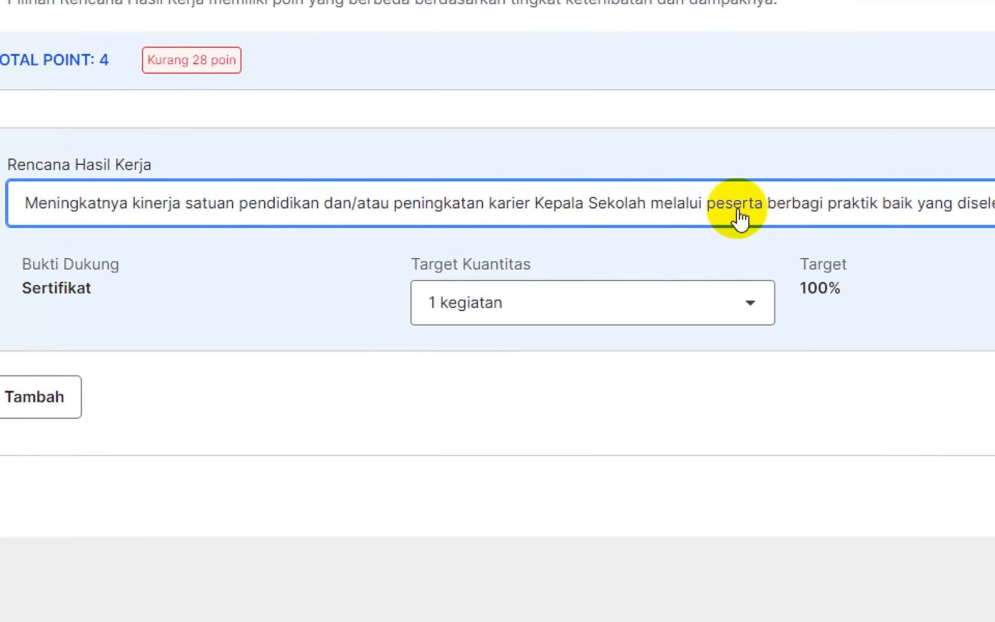
Set the first Rencana Hasil Kerja's Target Kuantitas to 3 kegiatan.
{"action": "left_click", "coordinate": [748, 303]}
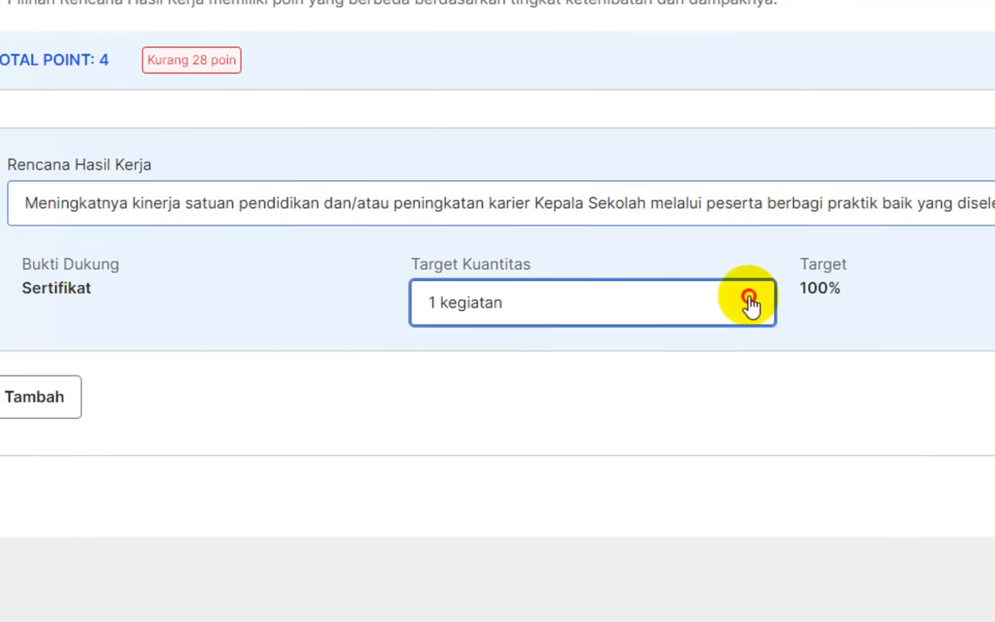
{"action": "left_click", "coordinate": [657, 437]}
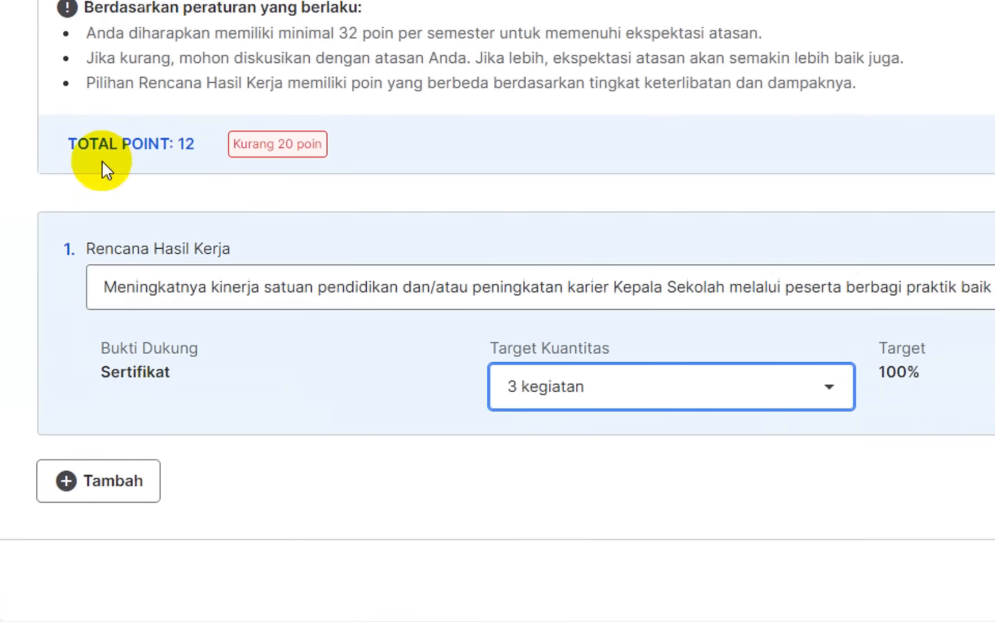
{"action": "left_click", "coordinate": [249, 156]}
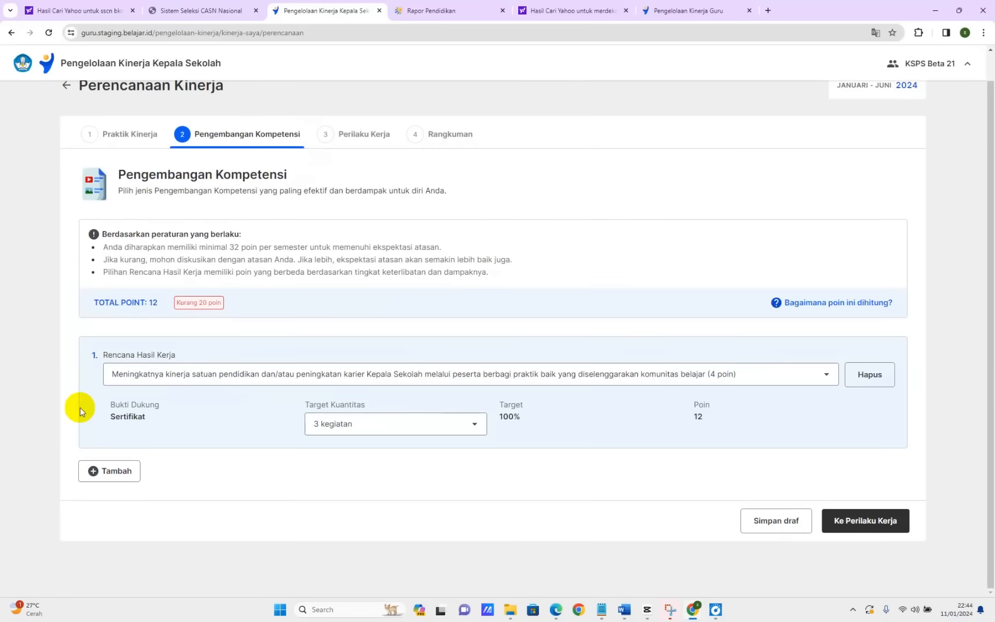
Add a second Rencana Hasil Kerja and choose the 6-point option for penyusun kumpulan konten unggulan yang dapat dibagikan kepada Guru dan/atau Kepala Sekolah lain.
{"action": "left_click", "coordinate": [106, 478]}
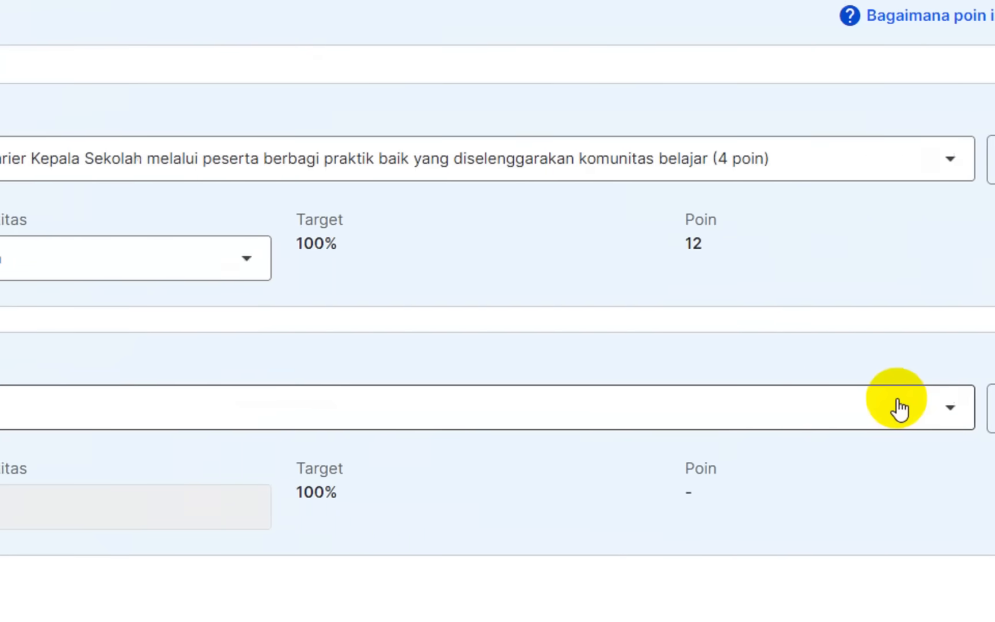
{"action": "left_click", "coordinate": [994, 409]}
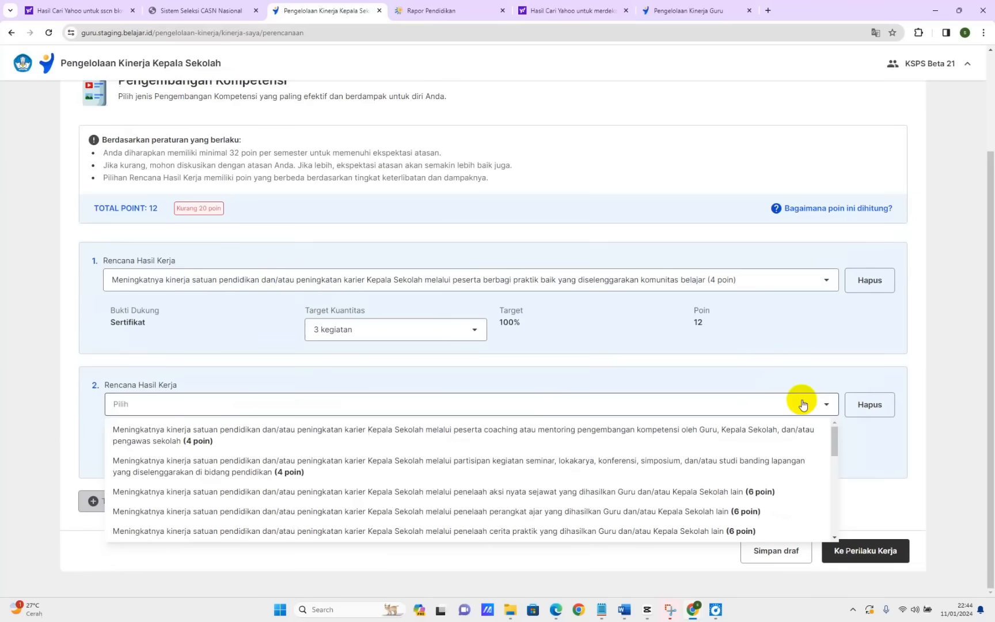
{"action": "scroll", "coordinate": [317, 465], "scroll_direction": "down", "scroll_amount": 3}
{"action": "scroll", "coordinate": [216, 502], "scroll_direction": "up", "scroll_amount": 3}
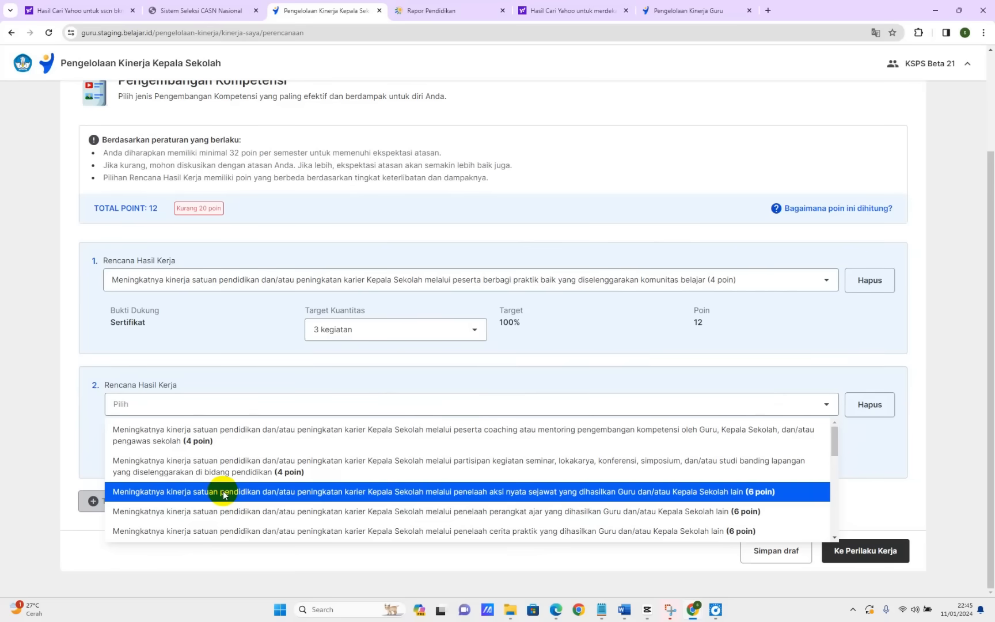
{"action": "scroll", "coordinate": [228, 486], "scroll_direction": "down", "scroll_amount": 1}
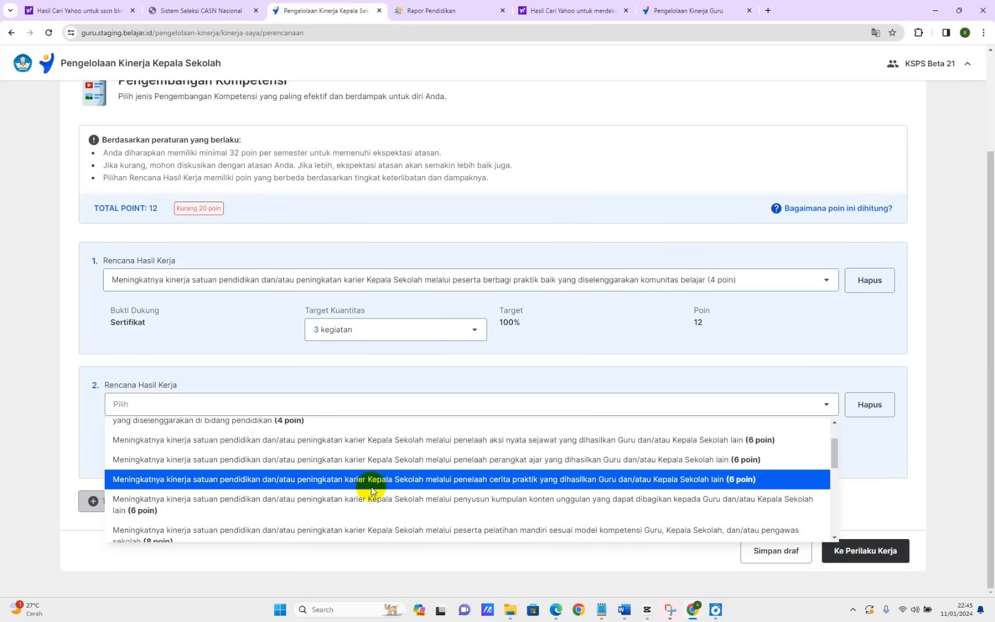
{"action": "left_click", "coordinate": [438, 514]}
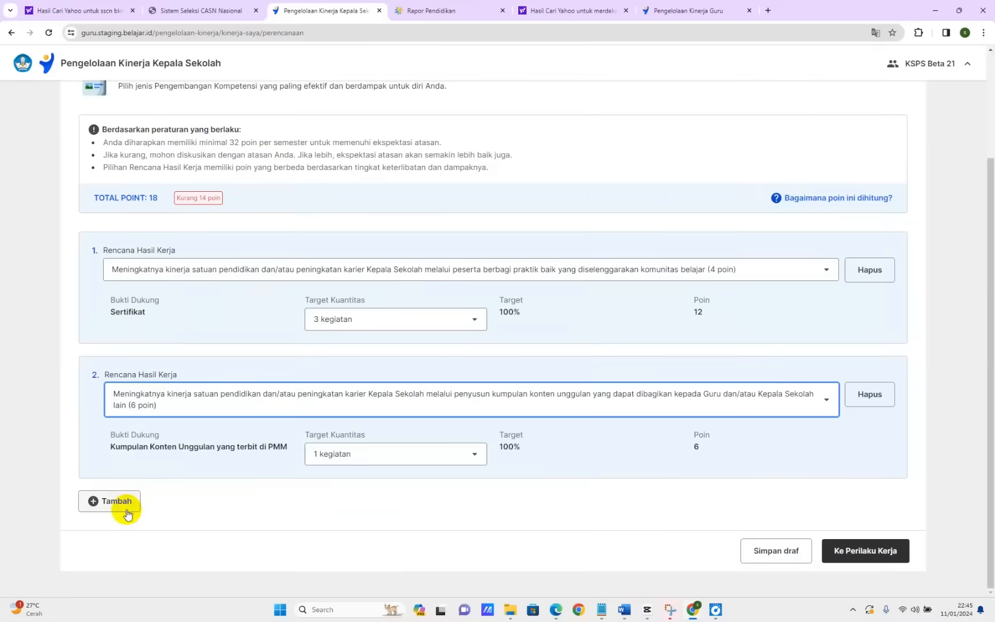
Add a third Rencana Hasil Kerja with the 36-point option for penggerak komunitas belajar dengan mengadakan minimal 3 kegiatan berbagi praktik baik.
{"action": "left_click", "coordinate": [125, 506]}
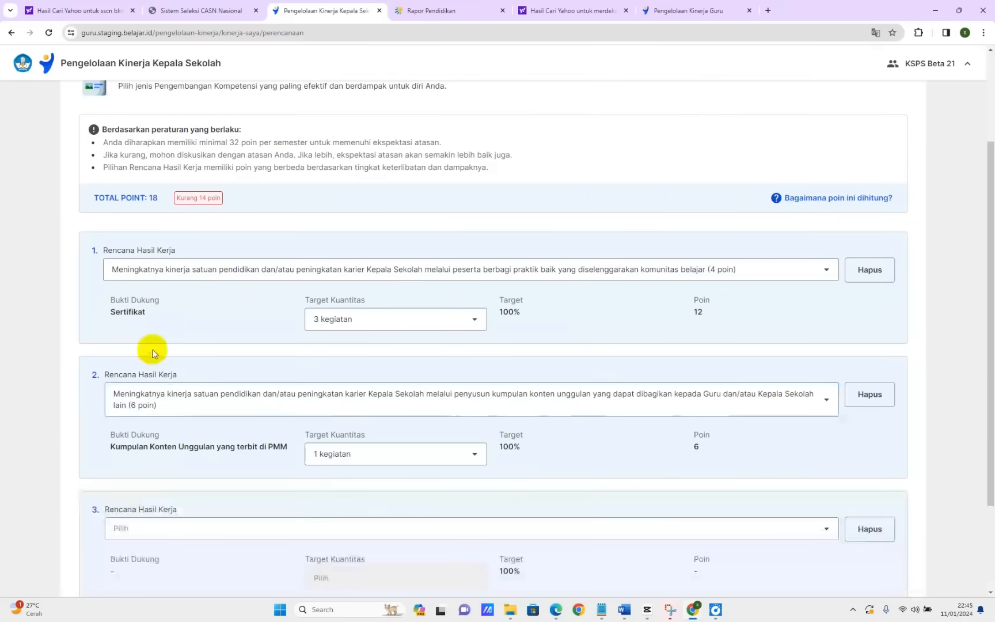
{"action": "scroll", "coordinate": [345, 403], "scroll_direction": "down", "scroll_amount": 2}
{"action": "left_click", "coordinate": [819, 423]}
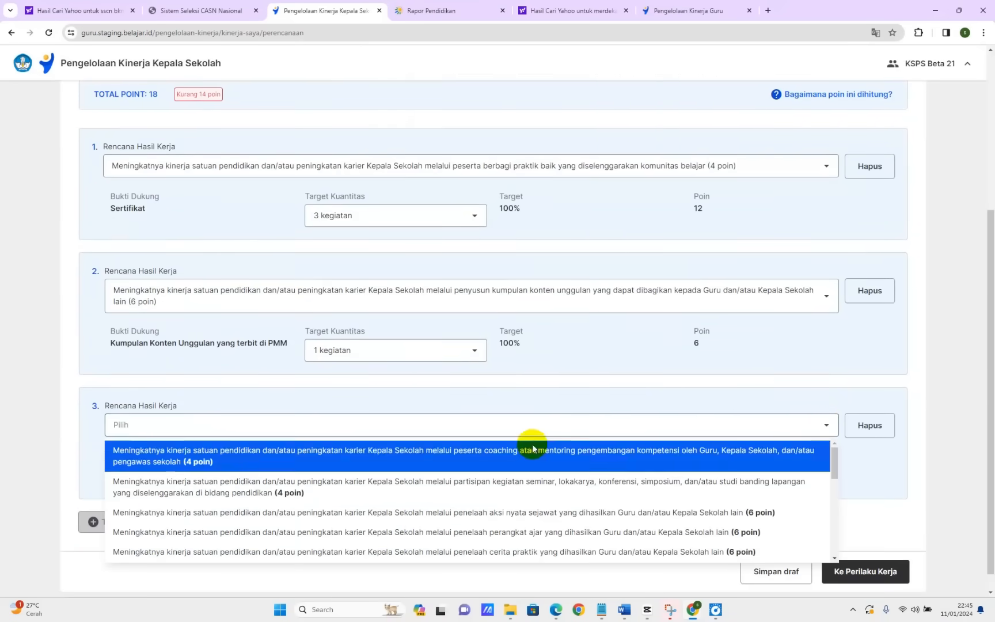
{"action": "scroll", "coordinate": [532, 449], "scroll_direction": "down", "scroll_amount": 5}
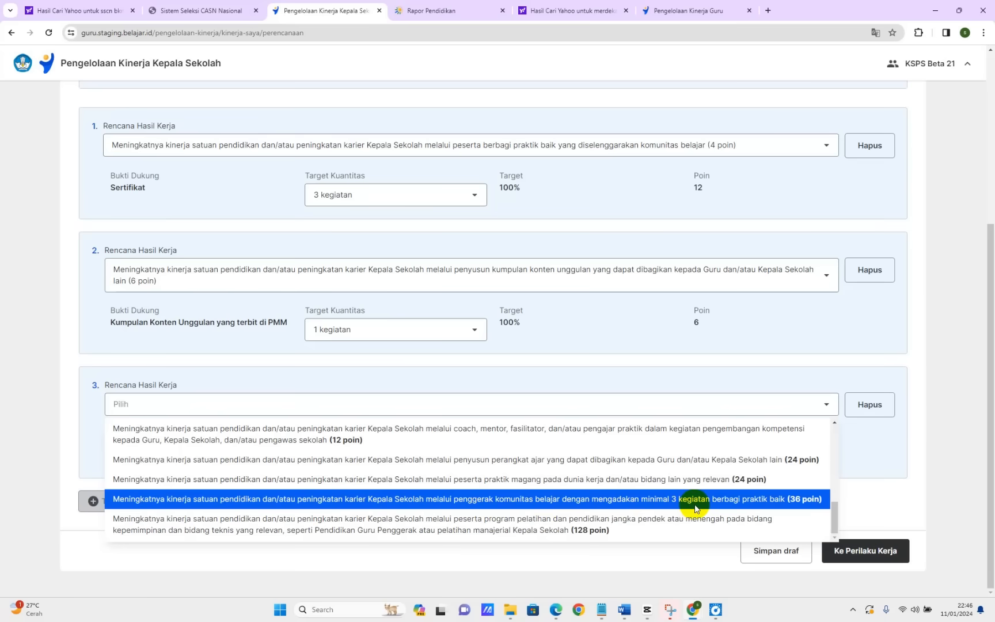
{"action": "left_click", "coordinate": [804, 499]}
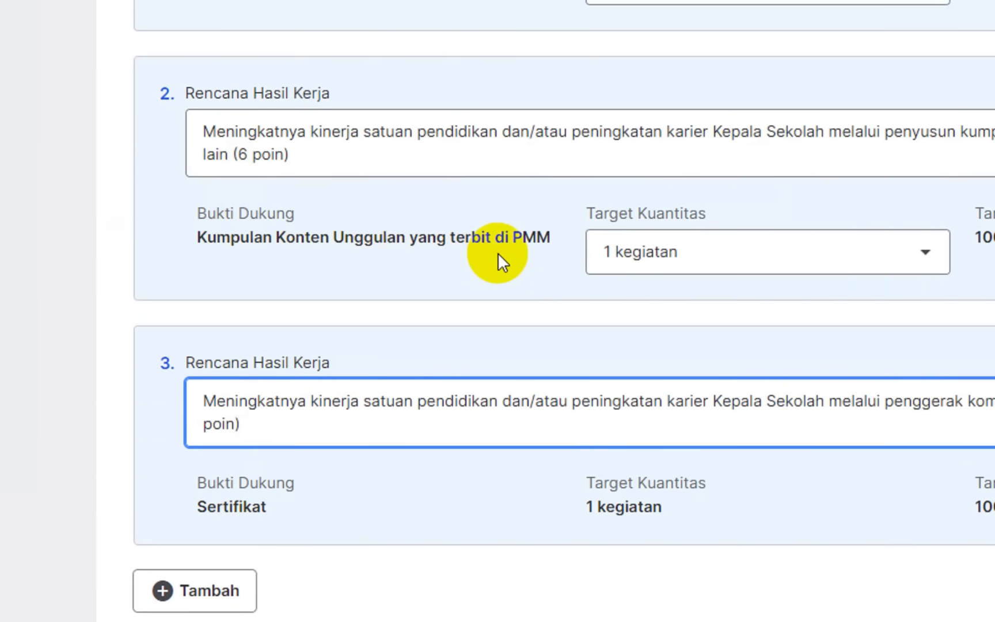
Review the three Rencana Hasil Kerja entries against the total points and the minimum-point rules in Pengembangan Kompetensi.
{"action": "scroll", "coordinate": [497, 252], "scroll_direction": "up", "scroll_amount": 3}
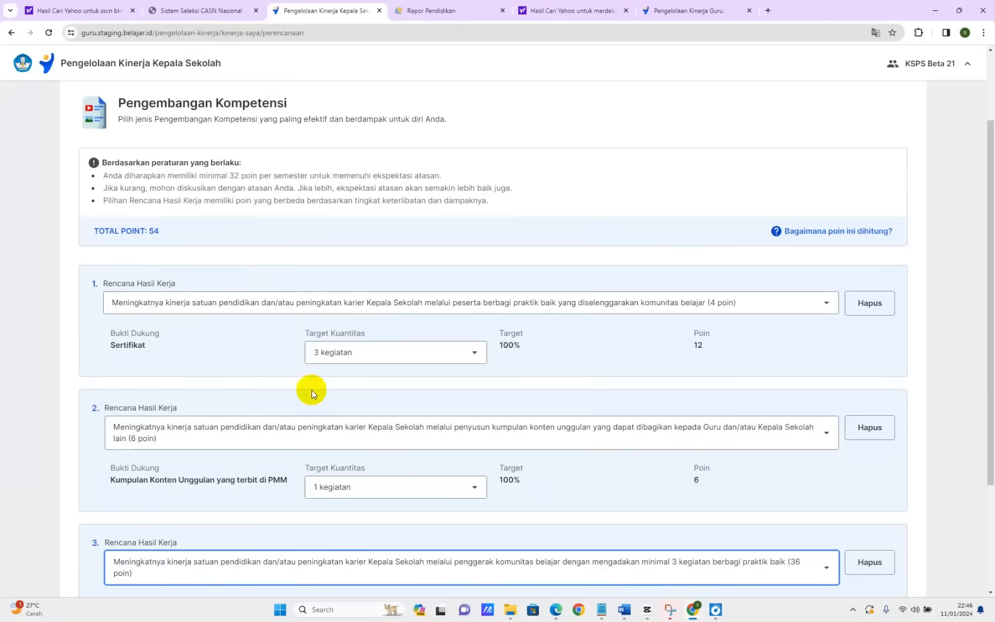
{"action": "scroll", "coordinate": [599, 478], "scroll_direction": "down", "scroll_amount": 2}
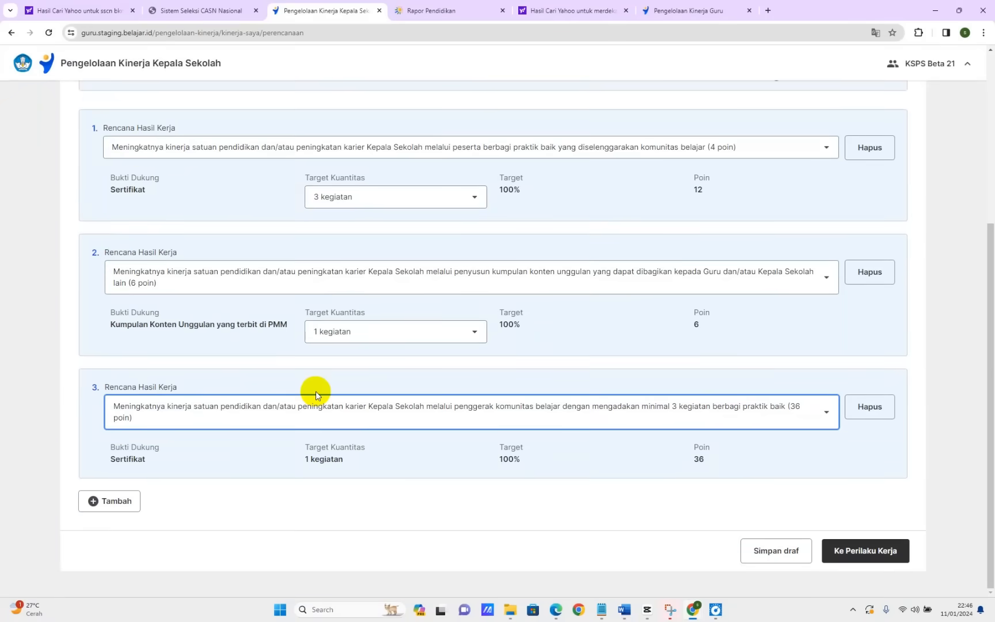
{"action": "scroll", "coordinate": [316, 391], "scroll_direction": "up", "scroll_amount": 4}
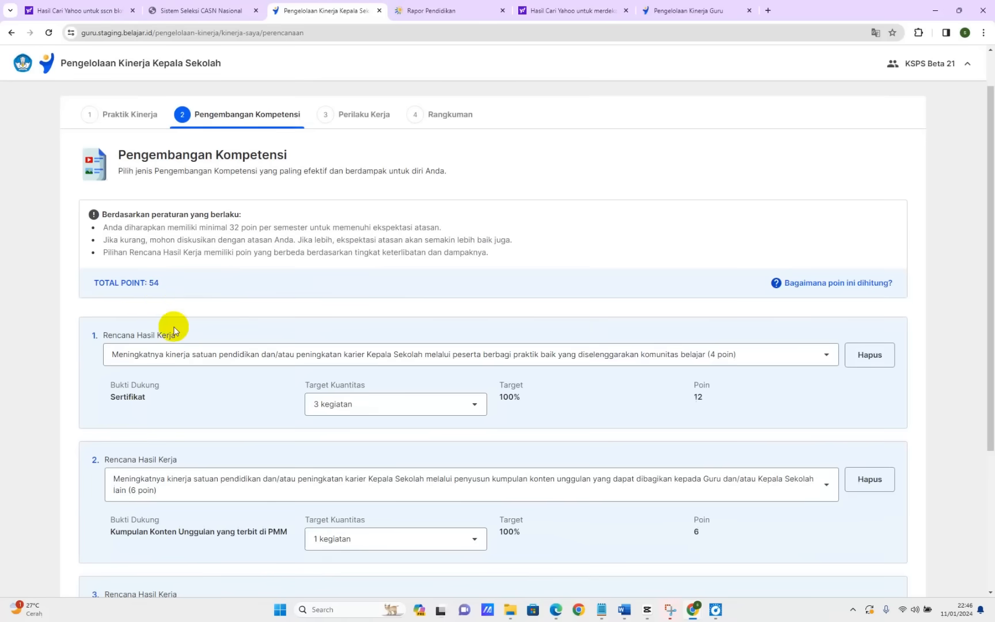
{"action": "scroll", "coordinate": [326, 368], "scroll_direction": "down", "scroll_amount": 1}
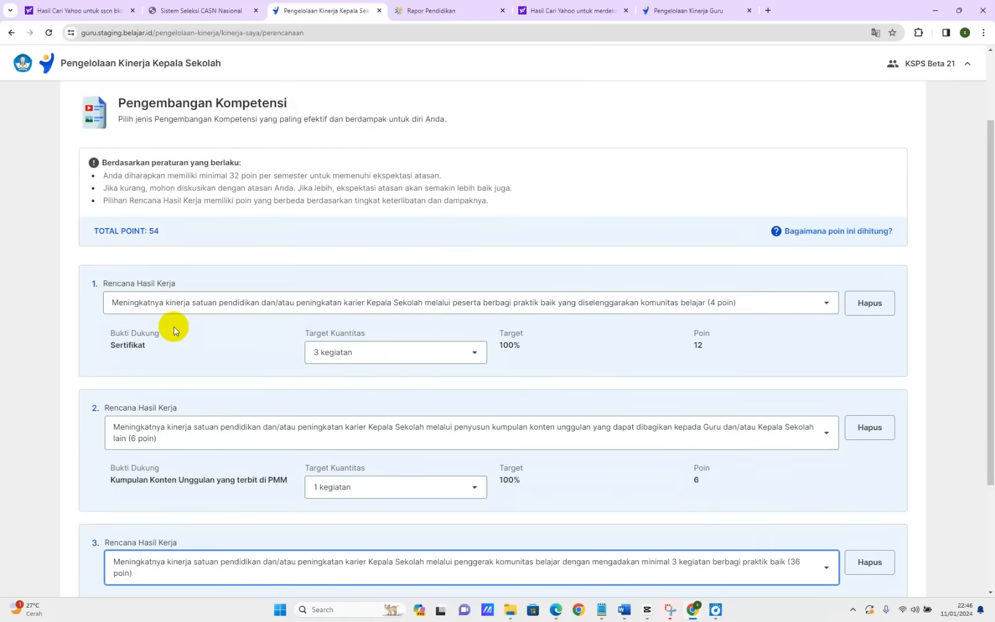
{"action": "scroll", "coordinate": [174, 331], "scroll_direction": "down", "scroll_amount": 3}
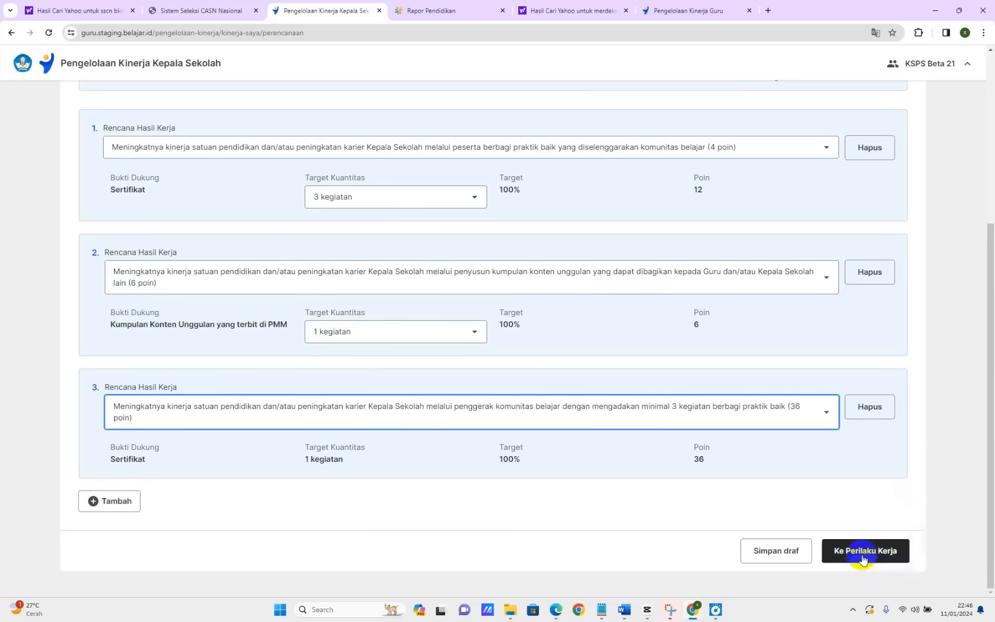
{"action": "scroll", "coordinate": [223, 259], "scroll_direction": "up", "scroll_amount": 3}
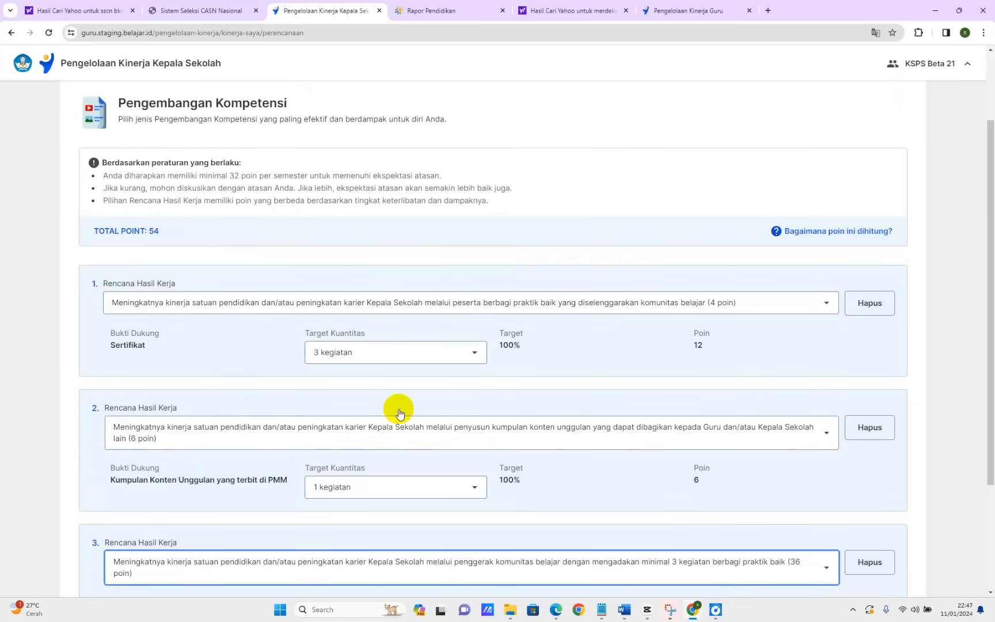
{"action": "scroll", "coordinate": [403, 415], "scroll_direction": "down", "scroll_amount": 3}
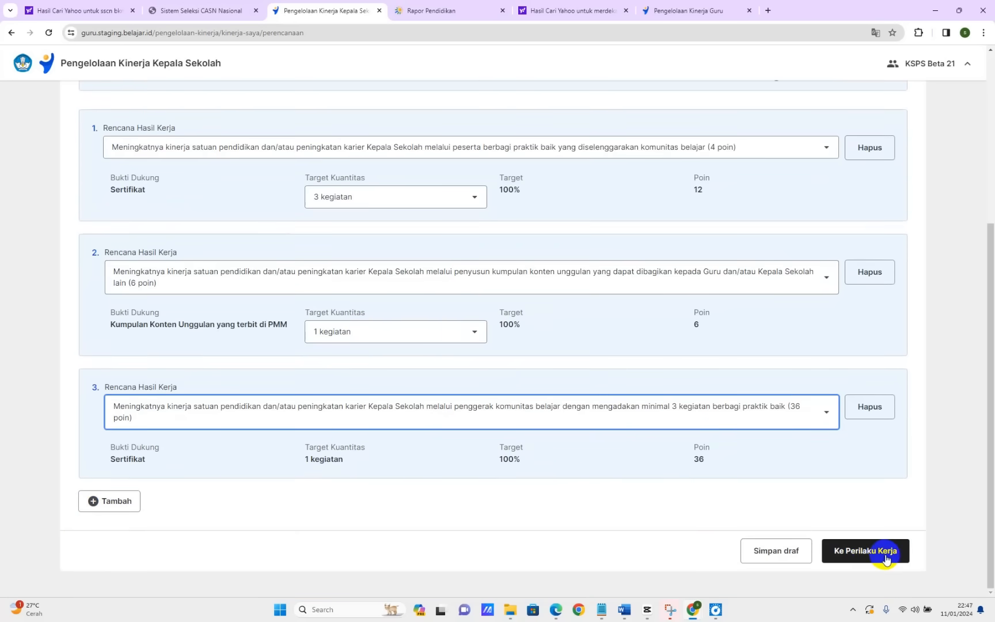
{"action": "scroll", "coordinate": [398, 222], "scroll_direction": "up", "scroll_amount": 5}
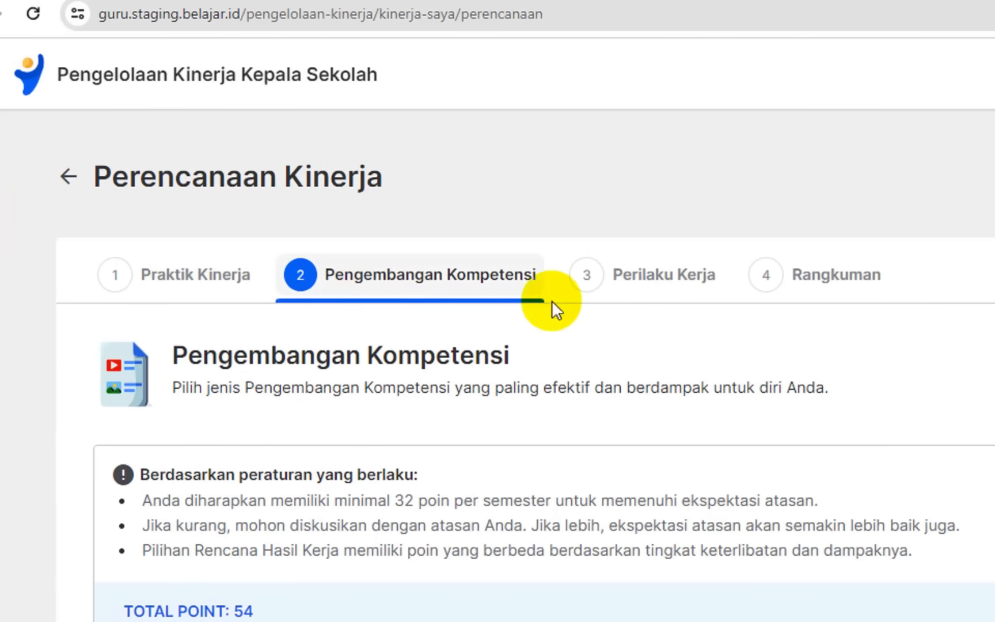
Enlarge the page display and continue from Pengembangan Kompetensi to Perilaku Kerja.
{"action": "key", "text": "ctrl+plus"}
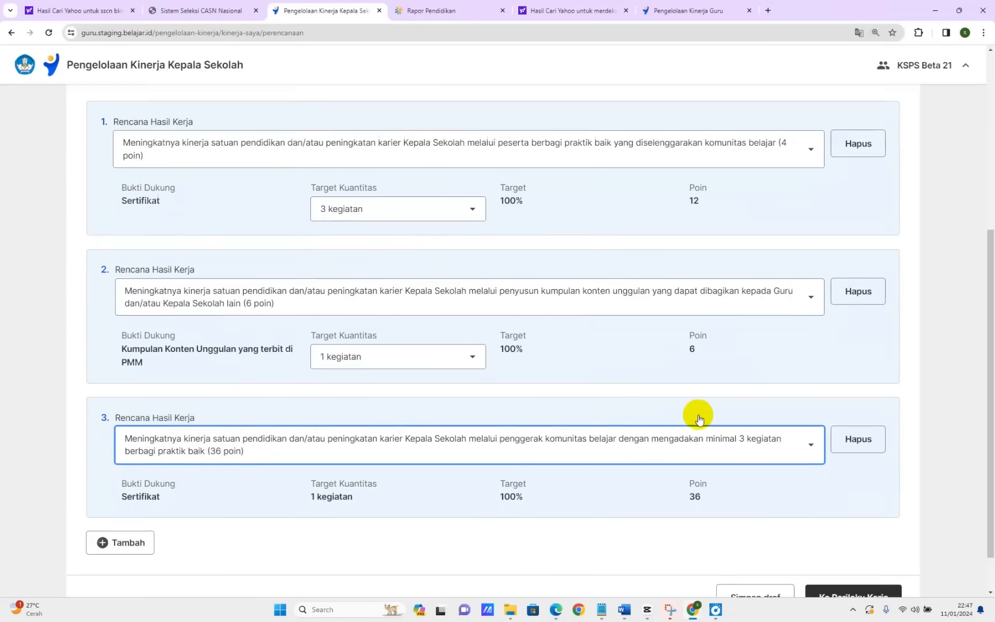
{"action": "scroll", "coordinate": [697, 415], "scroll_direction": "down", "scroll_amount": 6}
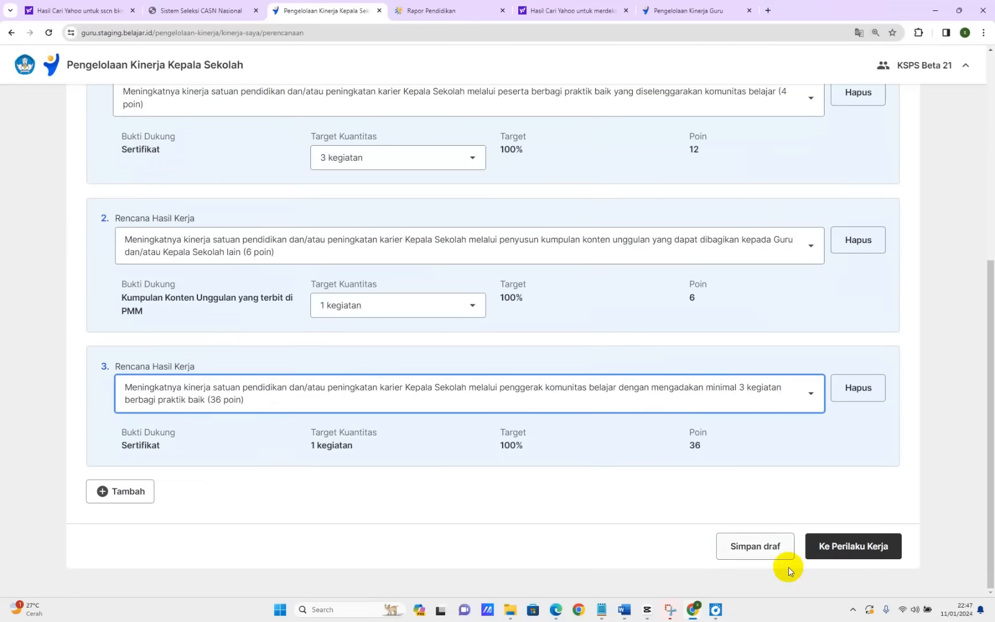
{"action": "left_click", "coordinate": [871, 554]}
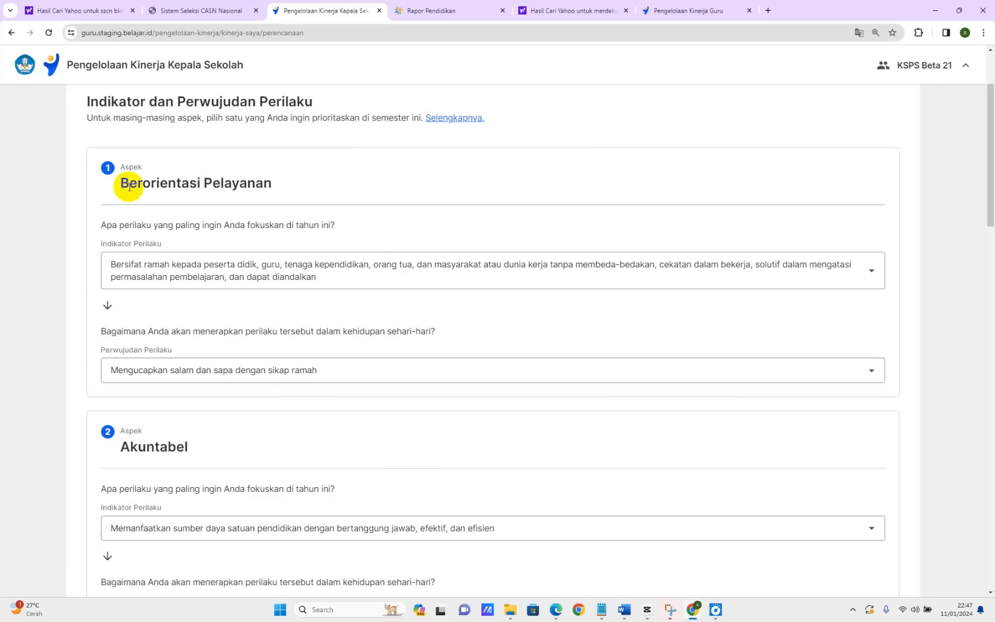
Look through the Indikator and Perwujudan Perilaku of all seven aspects, from Berorientasi Pelayanan to Kolaboratif.
{"action": "scroll", "coordinate": [277, 435], "scroll_direction": "down", "scroll_amount": 9}
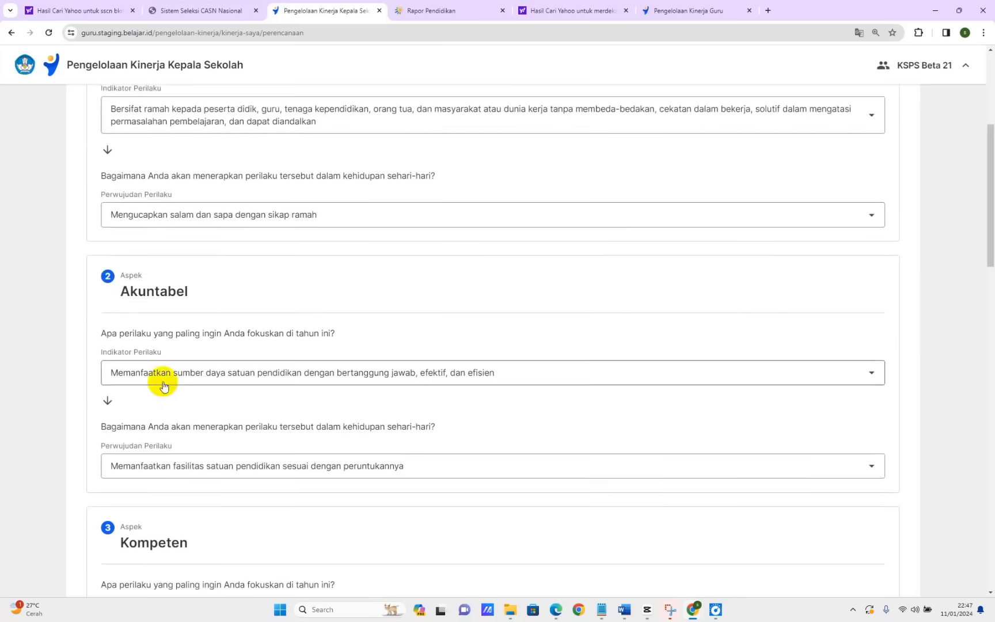
{"action": "scroll", "coordinate": [148, 408], "scroll_direction": "down", "scroll_amount": 10}
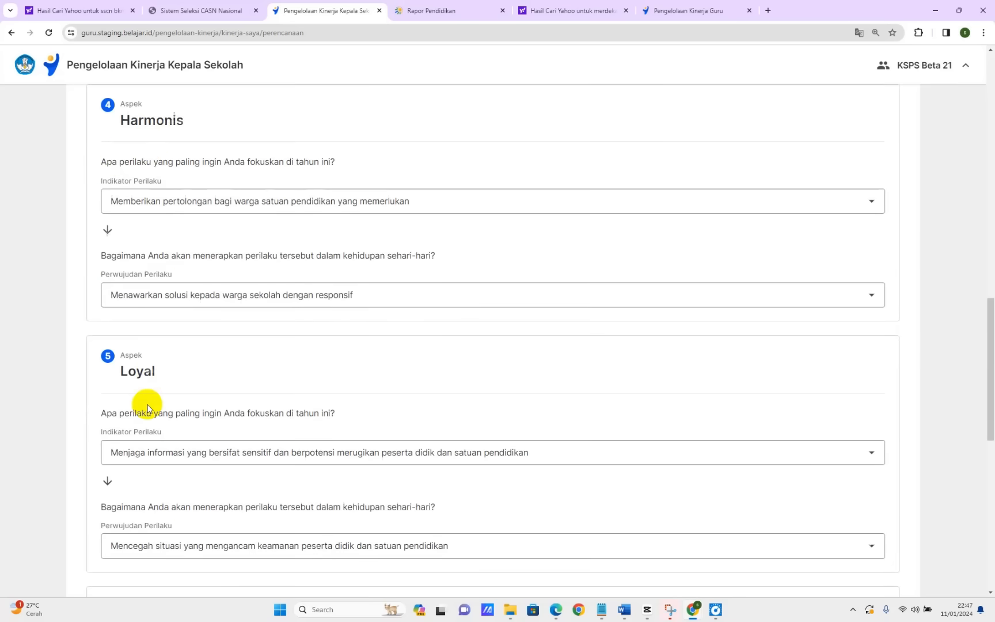
{"action": "scroll", "coordinate": [164, 386], "scroll_direction": "down", "scroll_amount": 5}
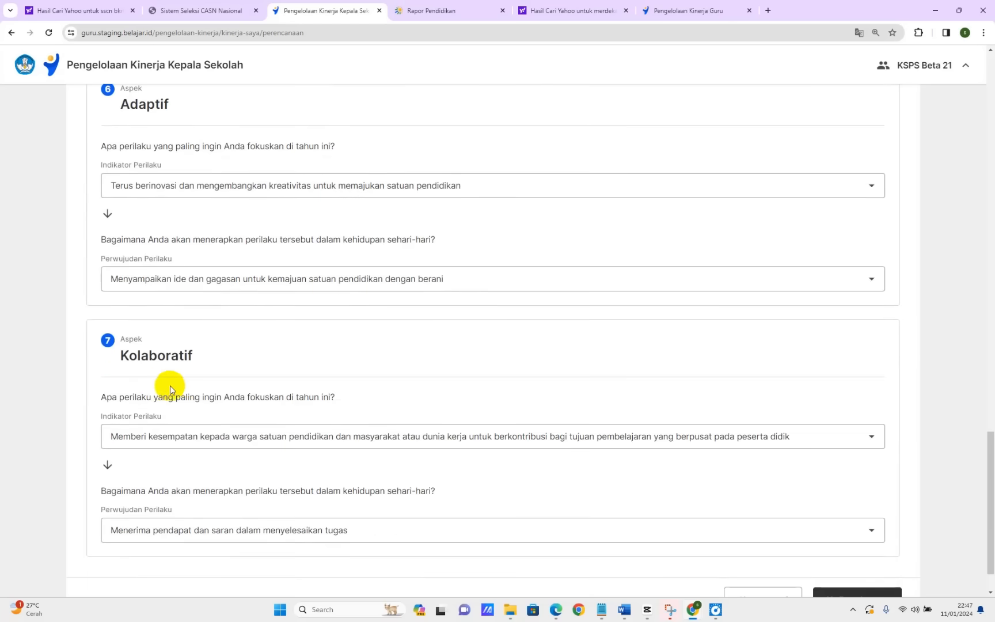
{"action": "scroll", "coordinate": [195, 377], "scroll_direction": "up", "scroll_amount": 11}
{"action": "scroll", "coordinate": [209, 373], "scroll_direction": "up", "scroll_amount": 16}
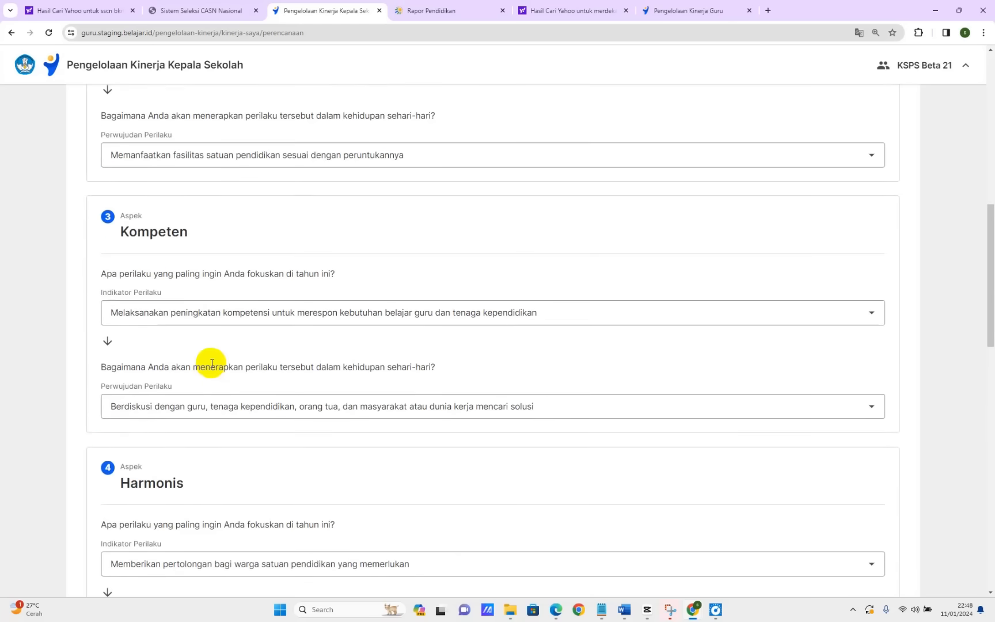
{"action": "scroll", "coordinate": [210, 363], "scroll_direction": "up", "scroll_amount": 1}
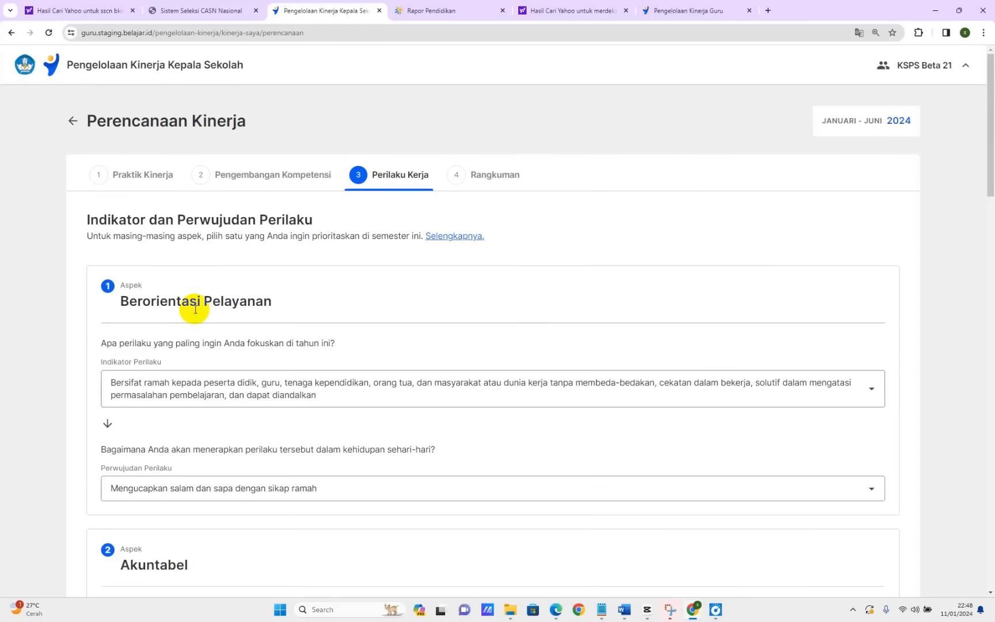
For Berorientasi Pelayanan, choose the indicator Memahami kebutuhan guru, tenaga kependidikan and the Perwujudan Perilaku Melayani guru dengan aspirasi dan/atau keluhan yang diterima.
{"action": "left_click", "coordinate": [233, 386]}
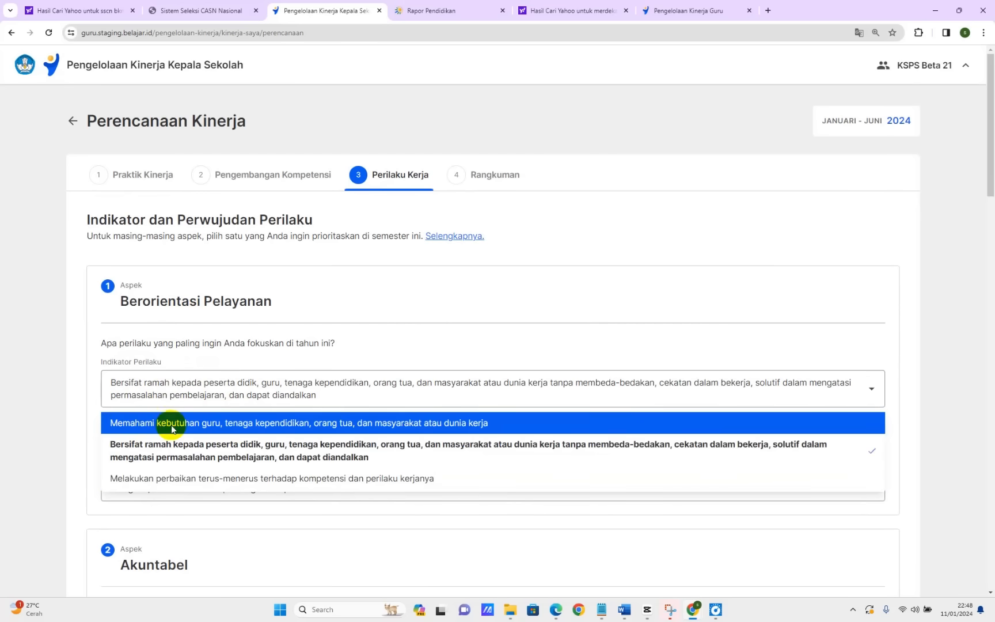
{"action": "left_click", "coordinate": [357, 427]}
{"action": "scroll", "coordinate": [357, 427], "scroll_direction": "down", "scroll_amount": 2}
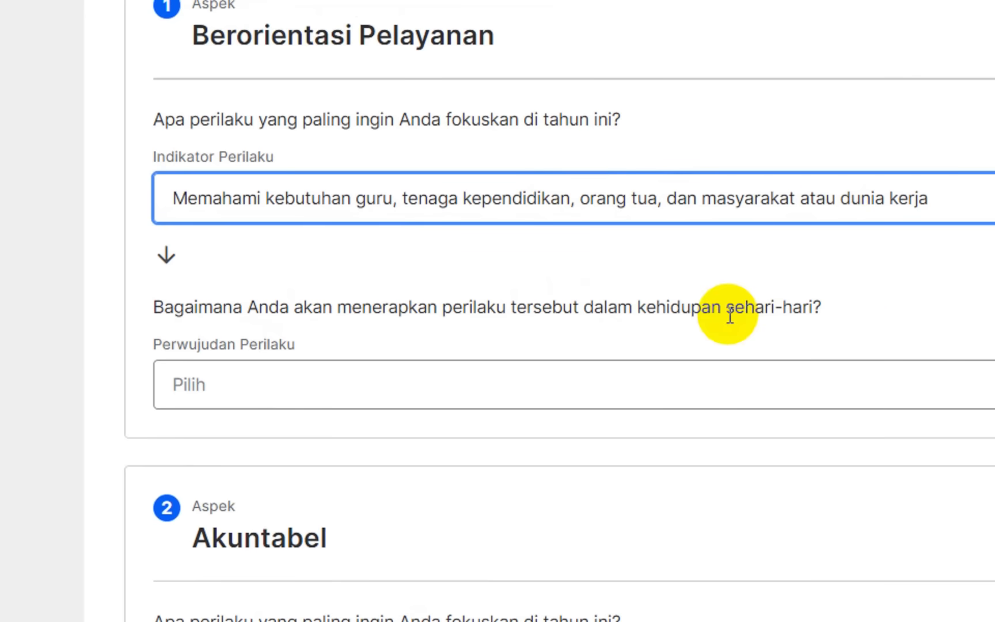
{"action": "left_click", "coordinate": [732, 395]}
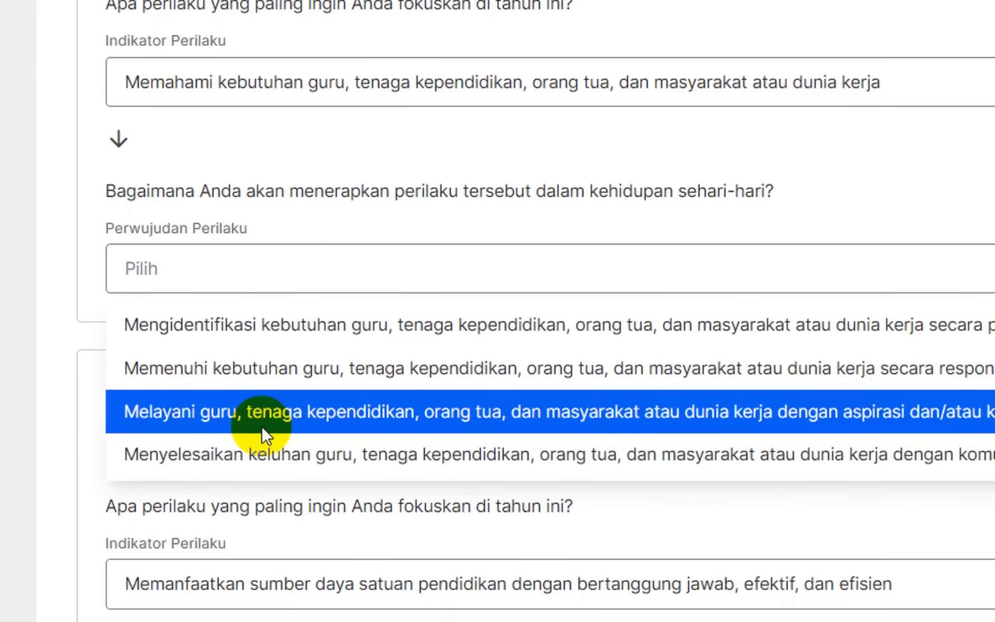
{"action": "left_click", "coordinate": [261, 417]}
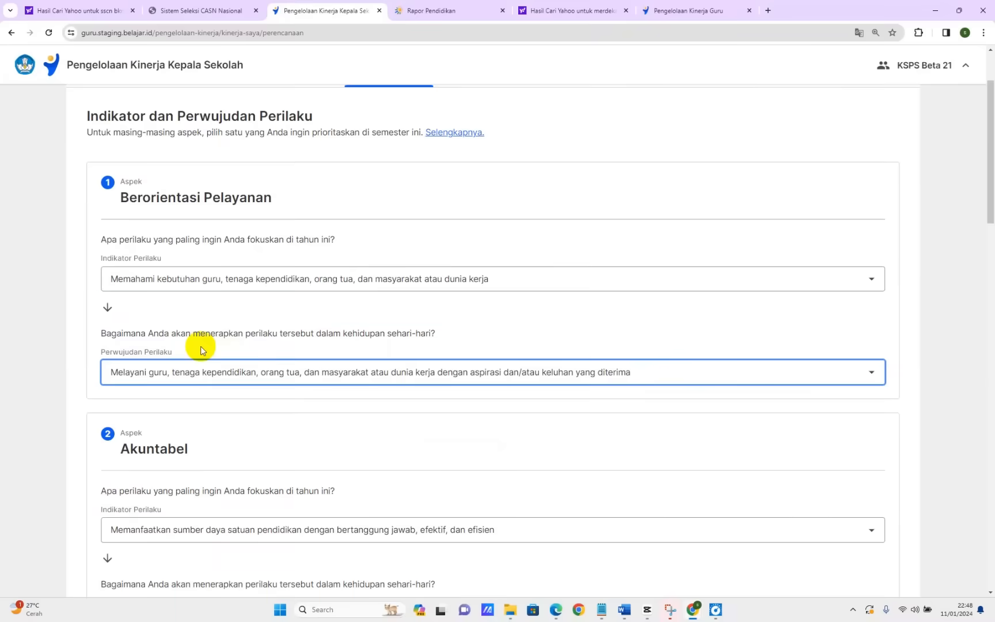
Check the preselected indicators and Perwujudan Perilaku of the remaining aspects, from Akuntabel to Kolaboratif.
{"action": "scroll", "coordinate": [197, 347], "scroll_direction": "down", "scroll_amount": 4}
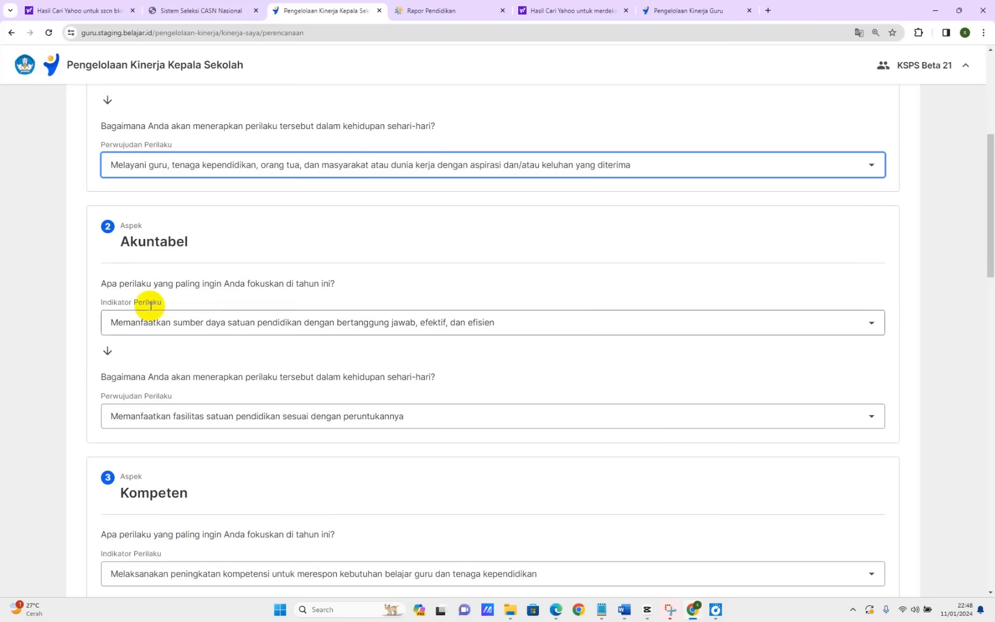
{"action": "scroll", "coordinate": [215, 350], "scroll_direction": "down", "scroll_amount": 13}
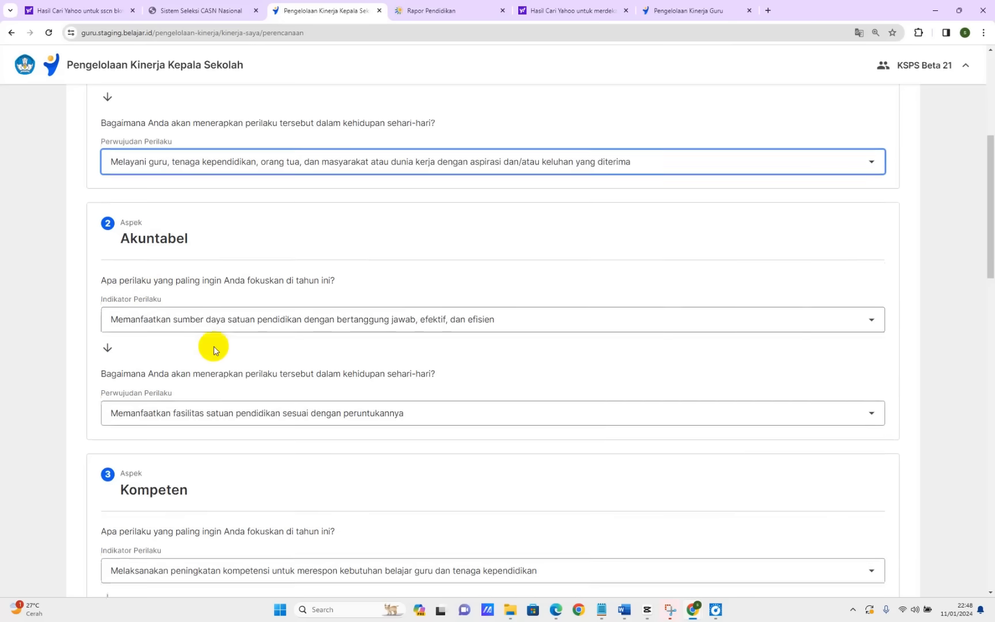
{"action": "scroll", "coordinate": [213, 346], "scroll_direction": "down", "scroll_amount": 7}
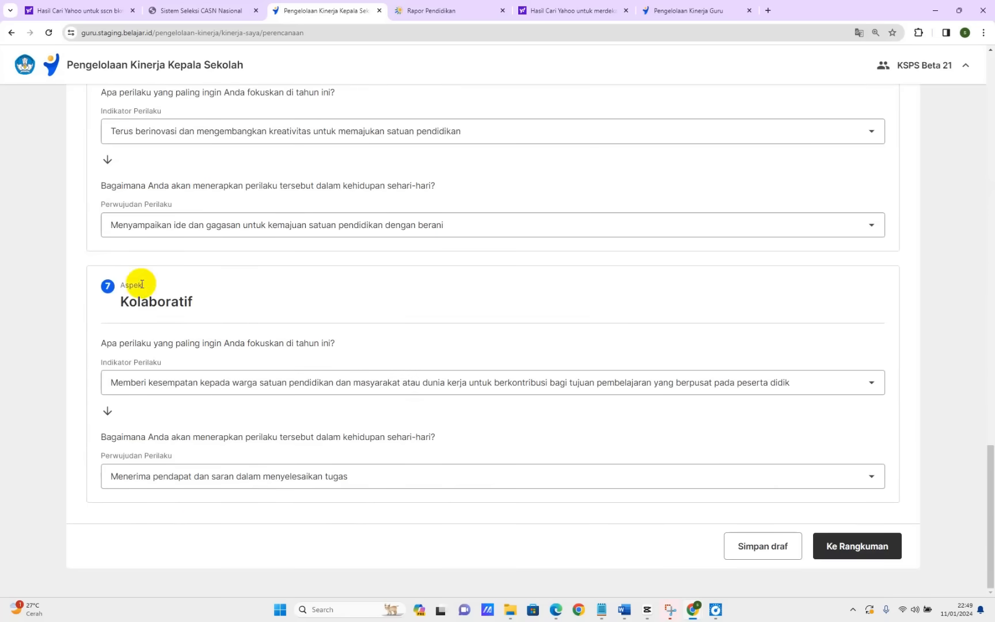
Continue to Rangkuman and review each Rencana Hasil Kerja under Hasil Kerja Utama with its Bukti Dukung, Target, Poin and Perspektif.
{"action": "left_click", "coordinate": [851, 557]}
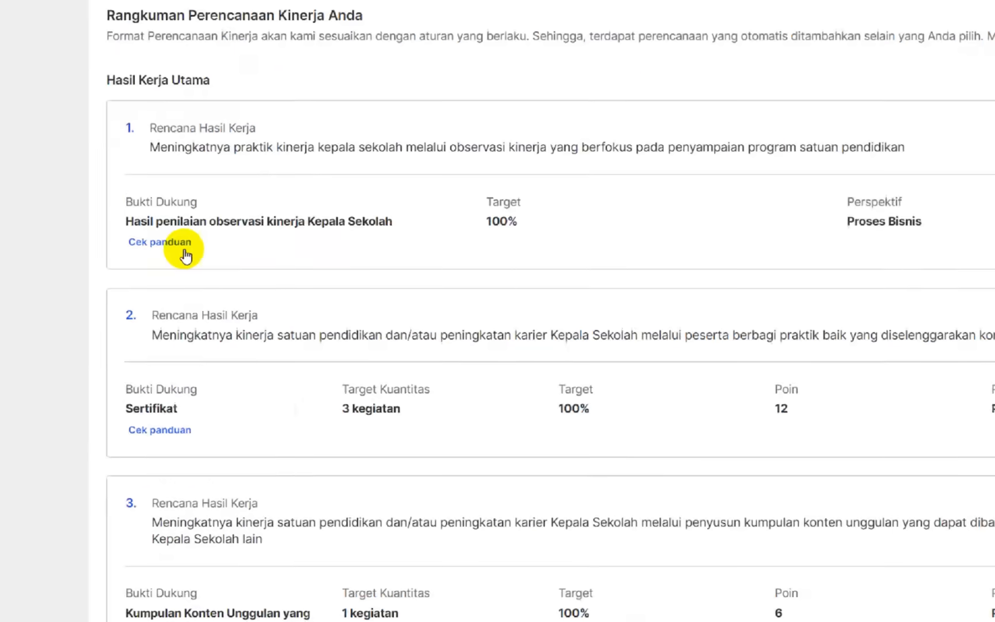
{"action": "scroll", "coordinate": [518, 232], "scroll_direction": "down", "scroll_amount": 2}
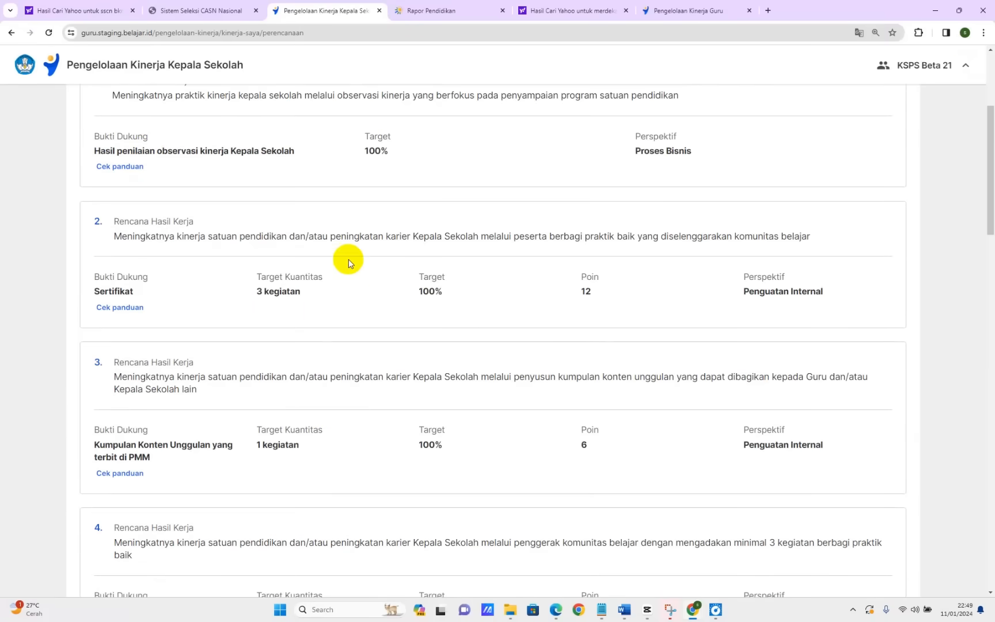
{"action": "scroll", "coordinate": [349, 263], "scroll_direction": "up", "scroll_amount": 1}
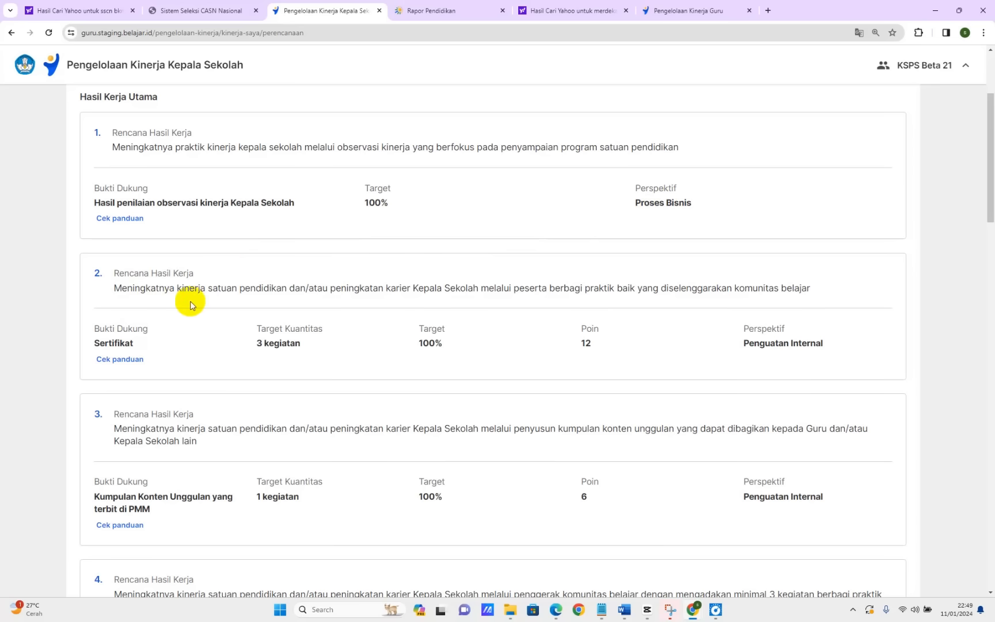
{"action": "scroll", "coordinate": [632, 343], "scroll_direction": "down", "scroll_amount": 2}
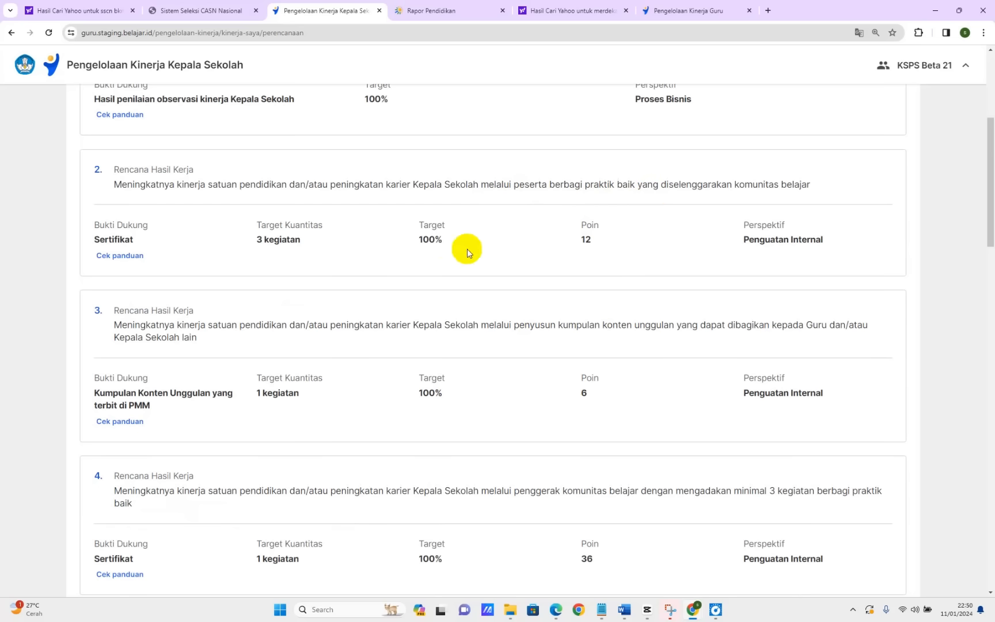
{"action": "scroll", "coordinate": [384, 307], "scroll_direction": "down", "scroll_amount": 1}
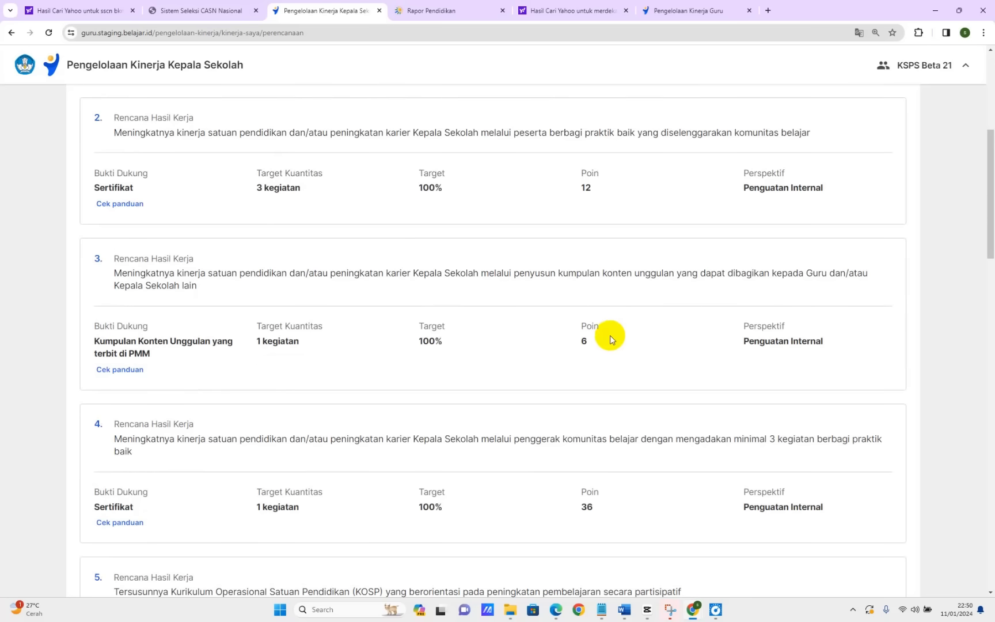
{"action": "scroll", "coordinate": [608, 345], "scroll_direction": "down", "scroll_amount": 3}
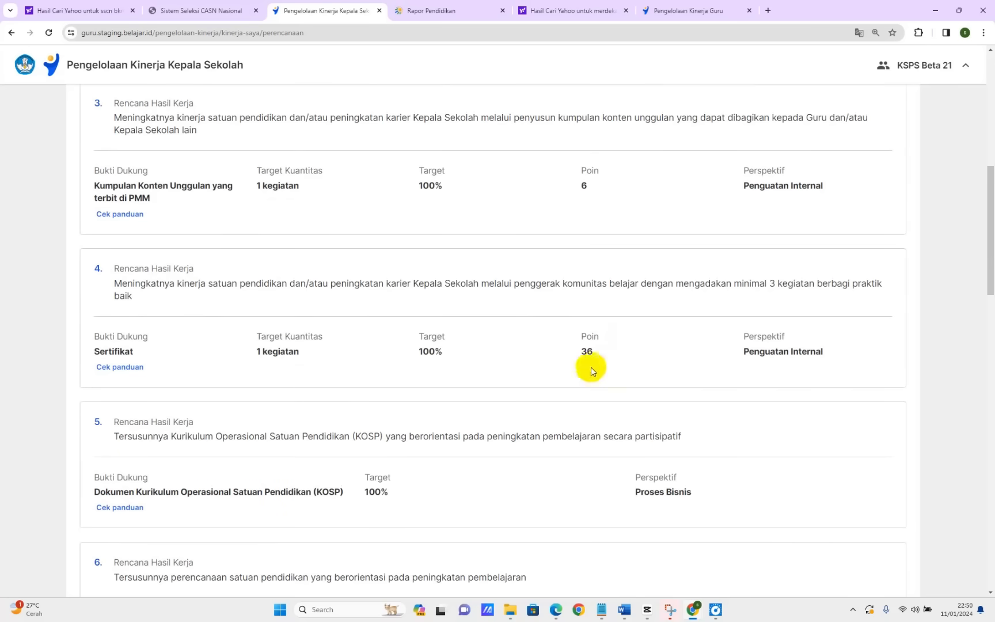
{"action": "scroll", "coordinate": [590, 360], "scroll_direction": "down", "scroll_amount": 2}
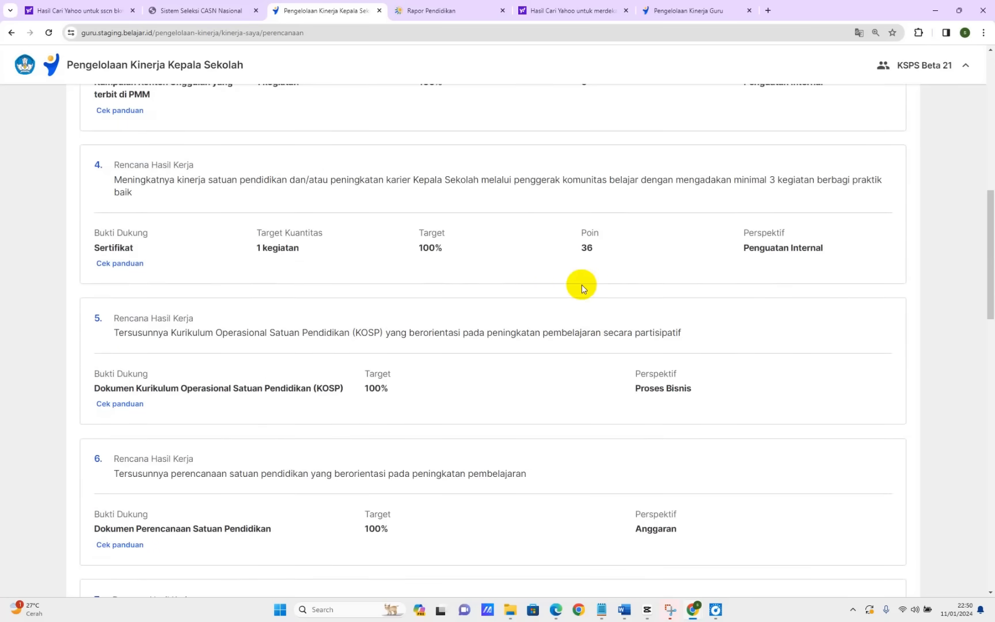
{"action": "scroll", "coordinate": [581, 284], "scroll_direction": "down", "scroll_amount": 1}
{"action": "scroll", "coordinate": [440, 429], "scroll_direction": "down", "scroll_amount": 14}
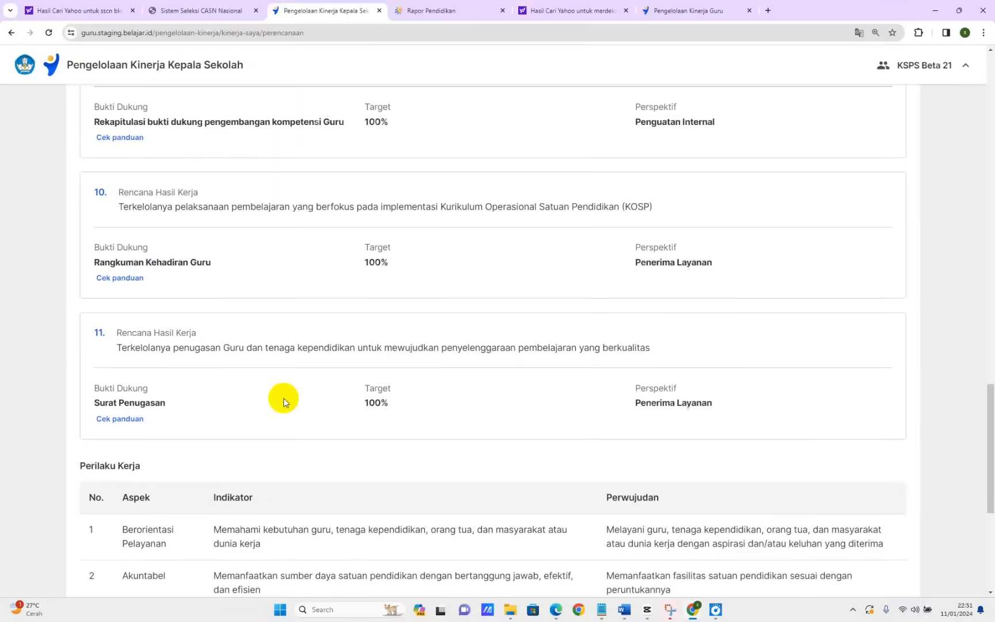
{"action": "scroll", "coordinate": [283, 398], "scroll_direction": "down", "scroll_amount": 6}
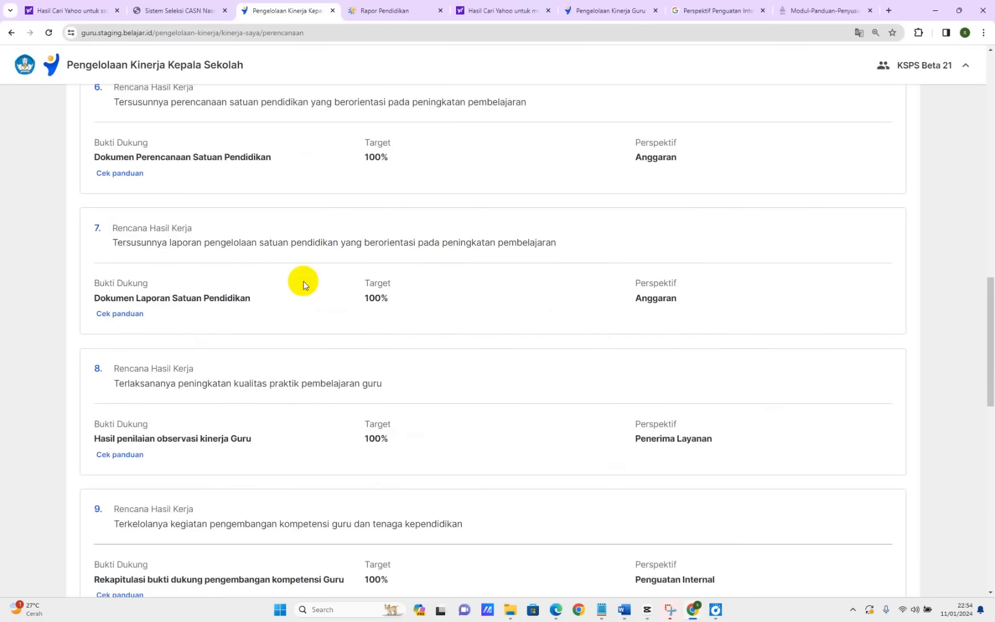
Recheck the summary from the first Rencana Hasil Kerja through to the Perilaku Kerja table's aspects, Indikator and Perwujudan.
{"action": "scroll", "coordinate": [272, 253], "scroll_direction": "up", "scroll_amount": 10}
{"action": "scroll", "coordinate": [273, 253], "scroll_direction": "up", "scroll_amount": 5}
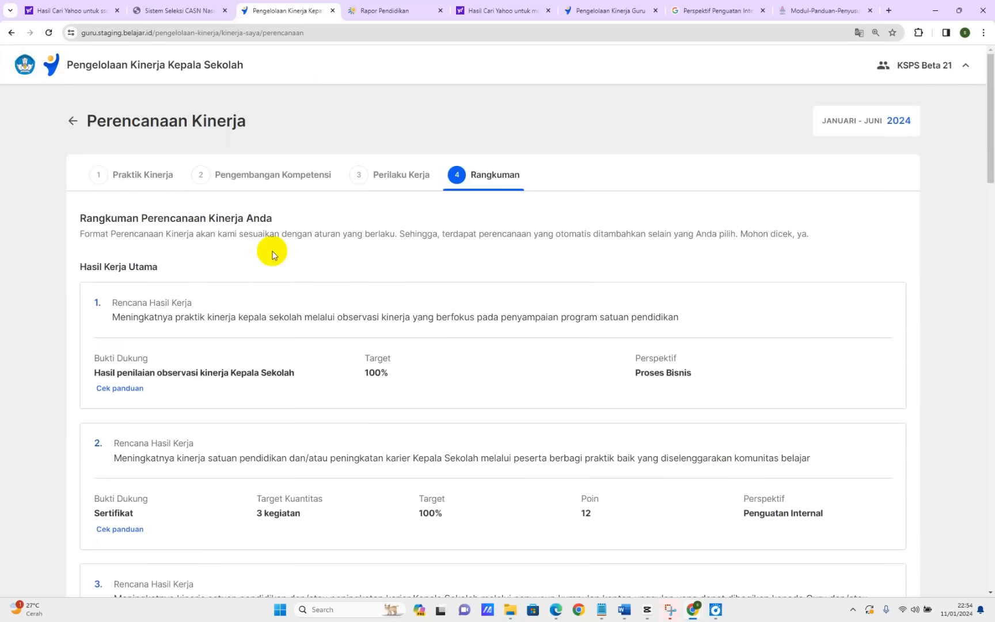
{"action": "scroll", "coordinate": [164, 259], "scroll_direction": "down", "scroll_amount": 5}
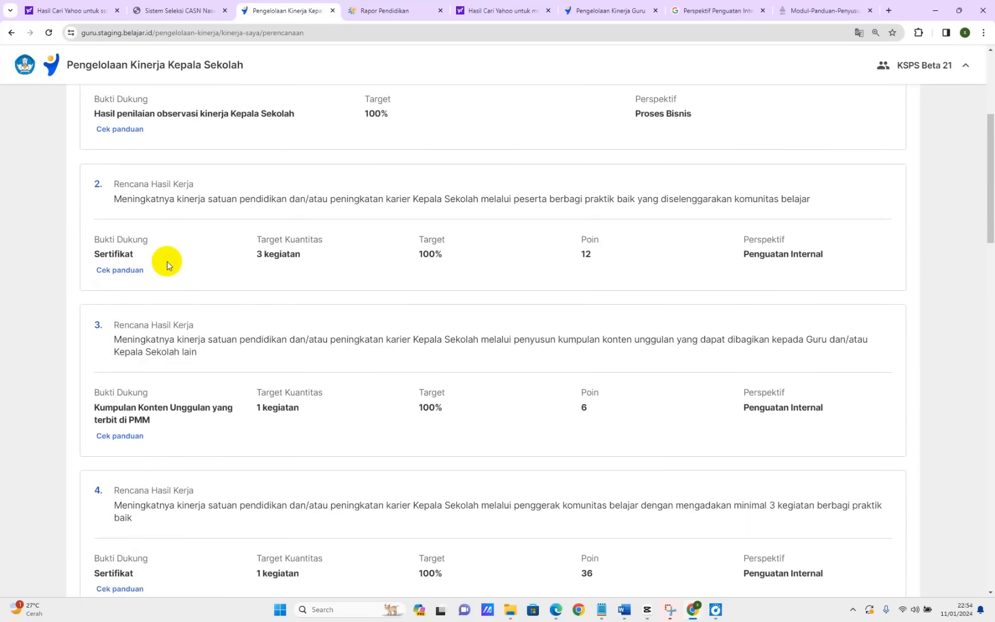
{"action": "scroll", "coordinate": [164, 259], "scroll_direction": "up", "scroll_amount": 1}
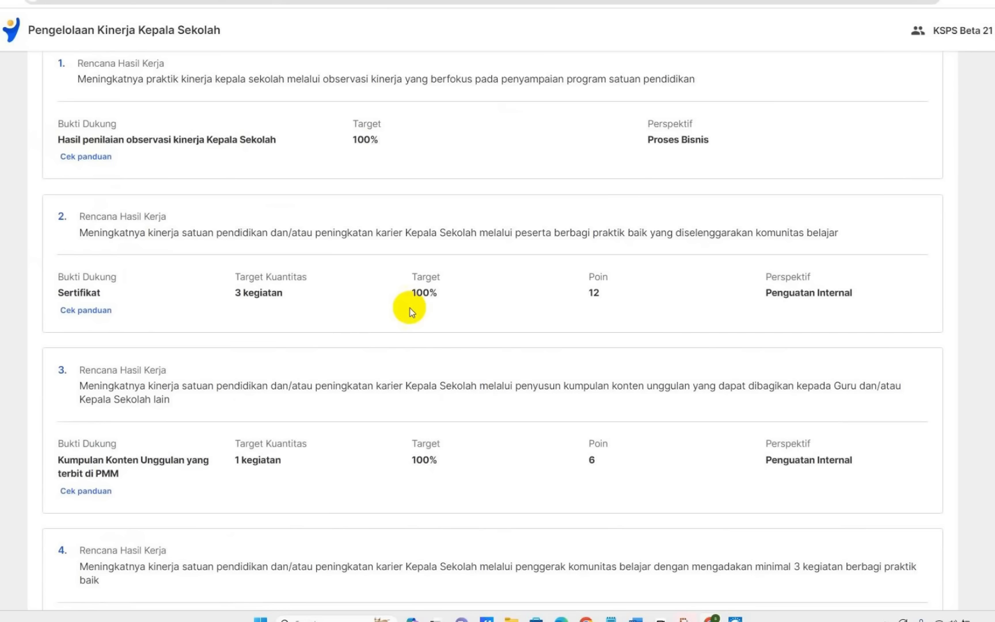
{"action": "scroll", "coordinate": [581, 285], "scroll_direction": "down", "scroll_amount": 6}
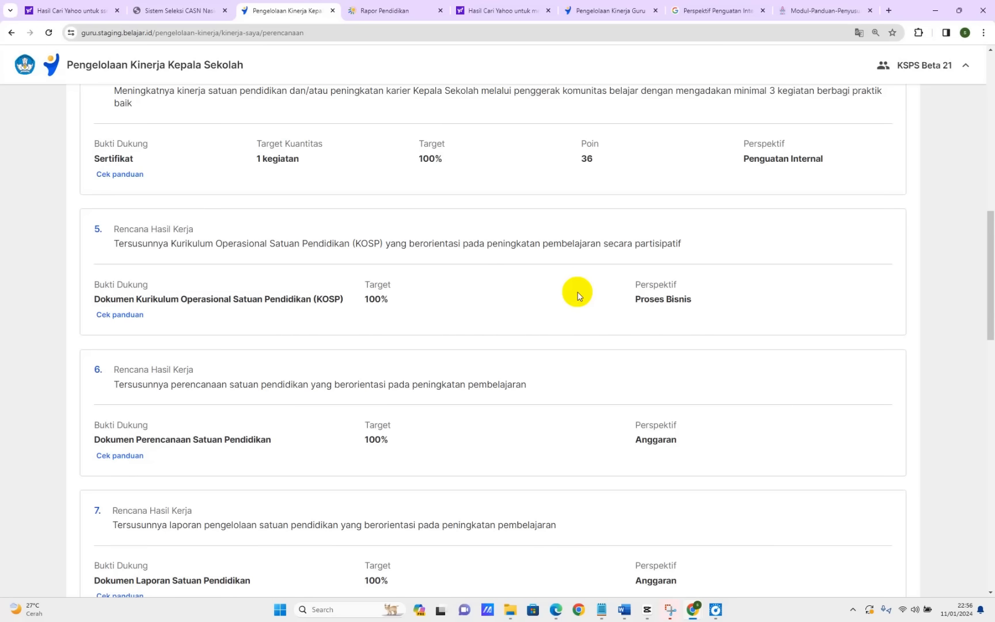
{"action": "scroll", "coordinate": [579, 295], "scroll_direction": "down", "scroll_amount": 15}
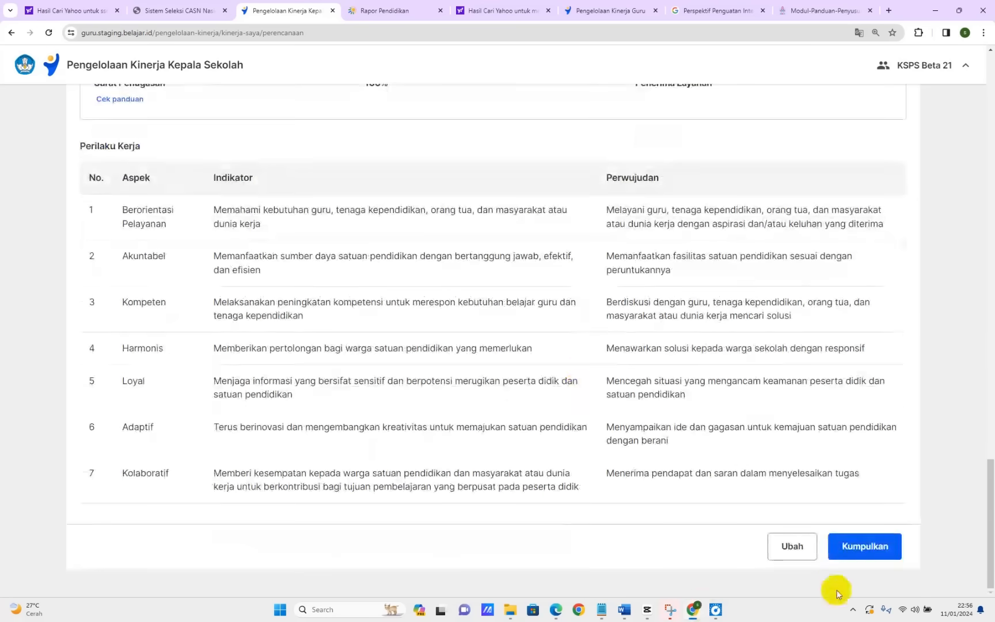
Submit the Perencanaan Kinerja to the Kepala Dinas Pendidikan, confirm the submission and return to Beranda.
{"action": "left_click", "coordinate": [857, 543]}
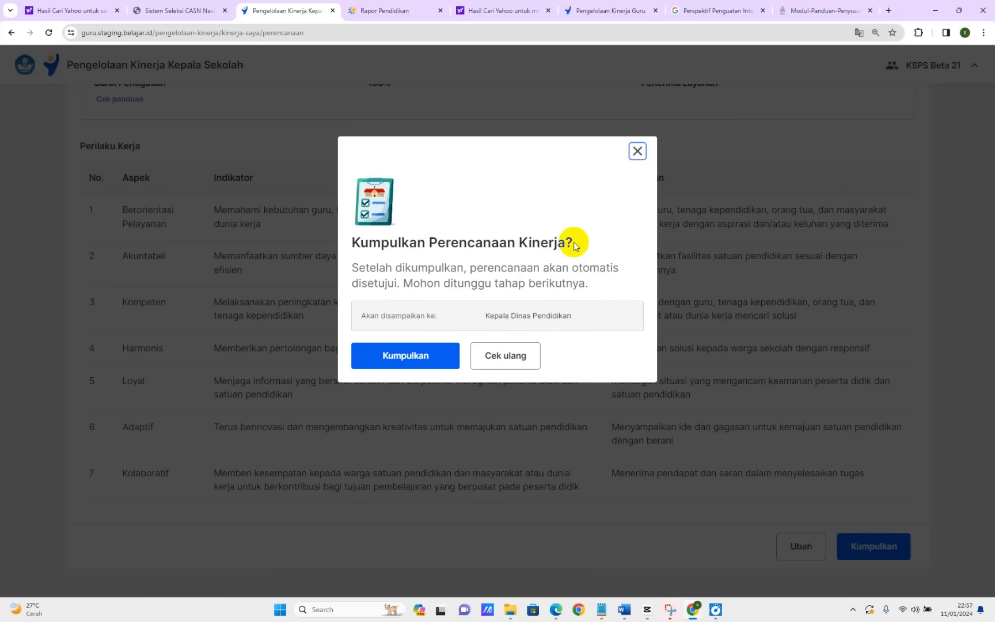
{"action": "left_click", "coordinate": [421, 357]}
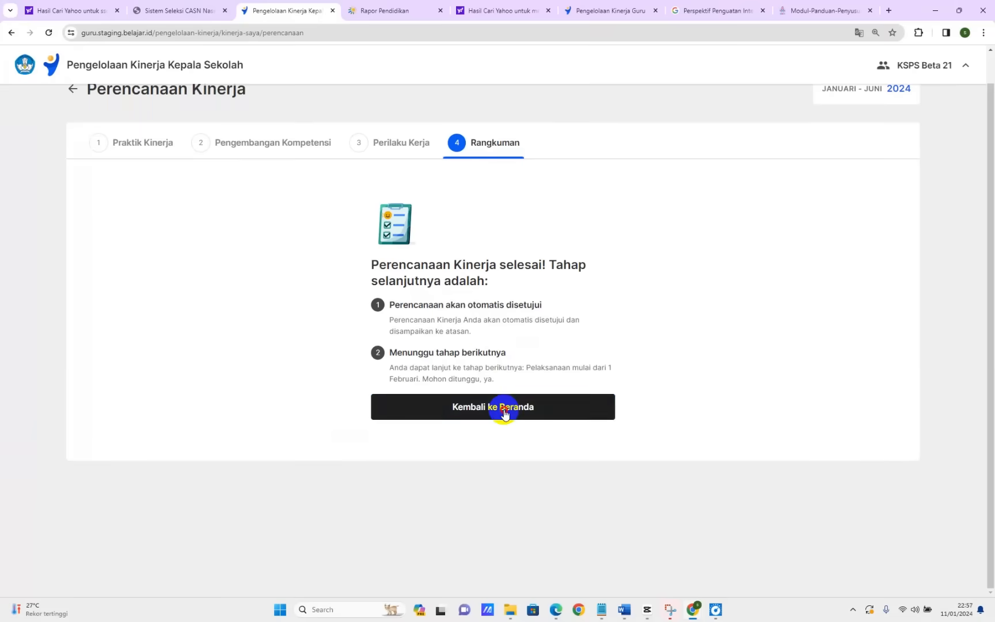
{"action": "left_click", "coordinate": [509, 495]}
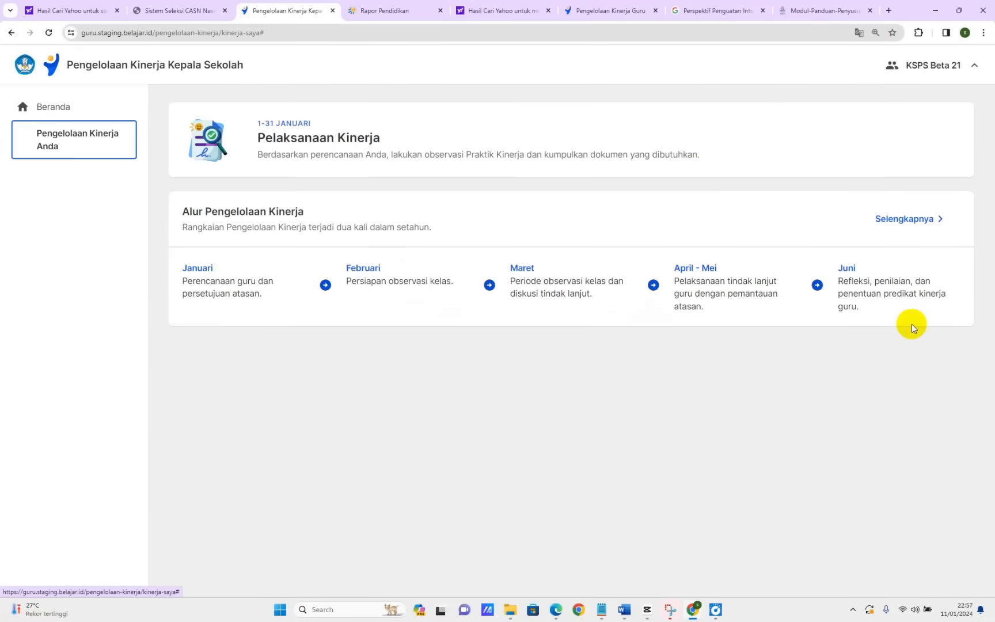